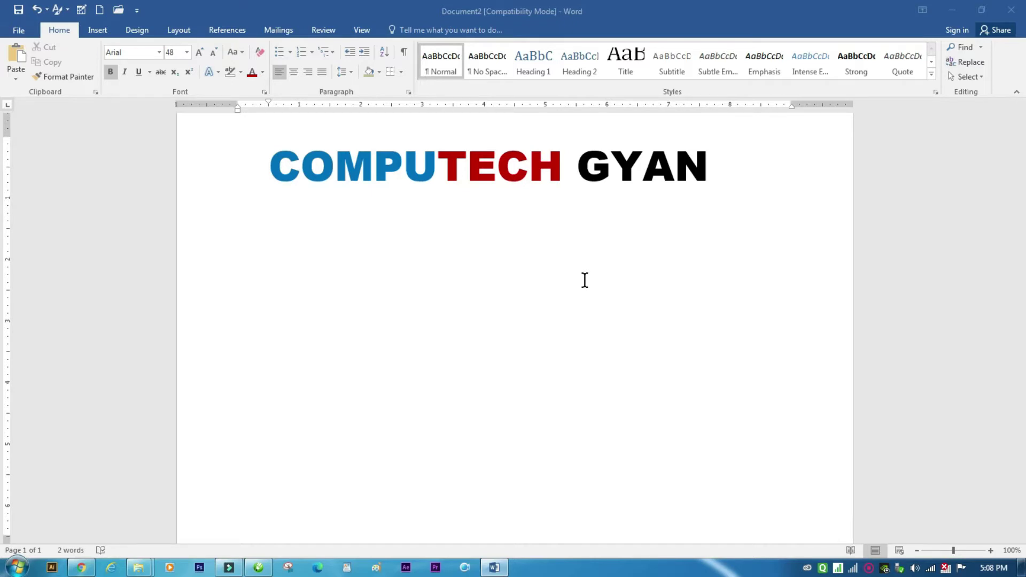
Type a second COMPUTECH GYAN line, add a blank line above it, and select it.
{"action": "type", "text": "COM"}
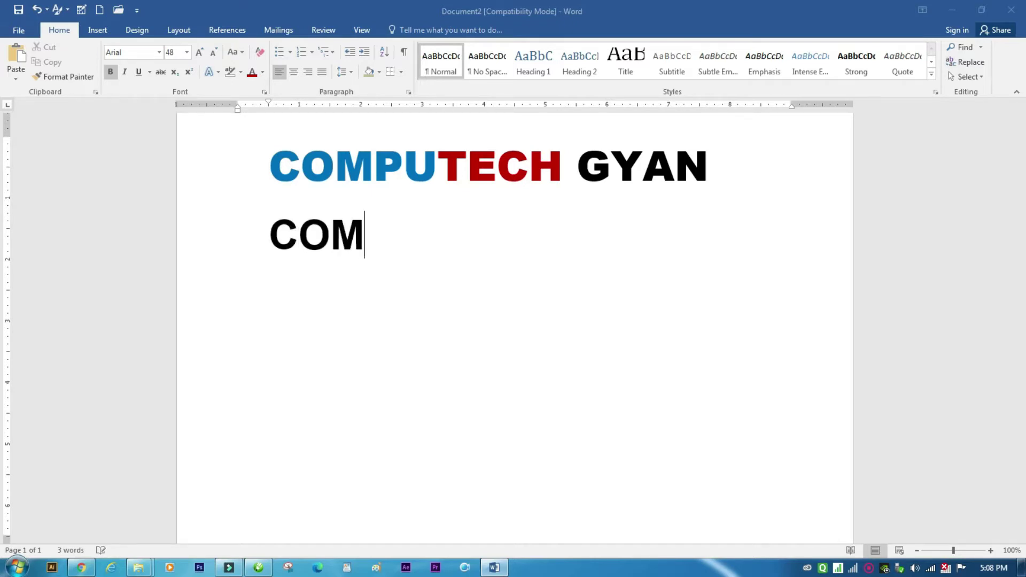
{"action": "type", "text": "PUTECH G"}
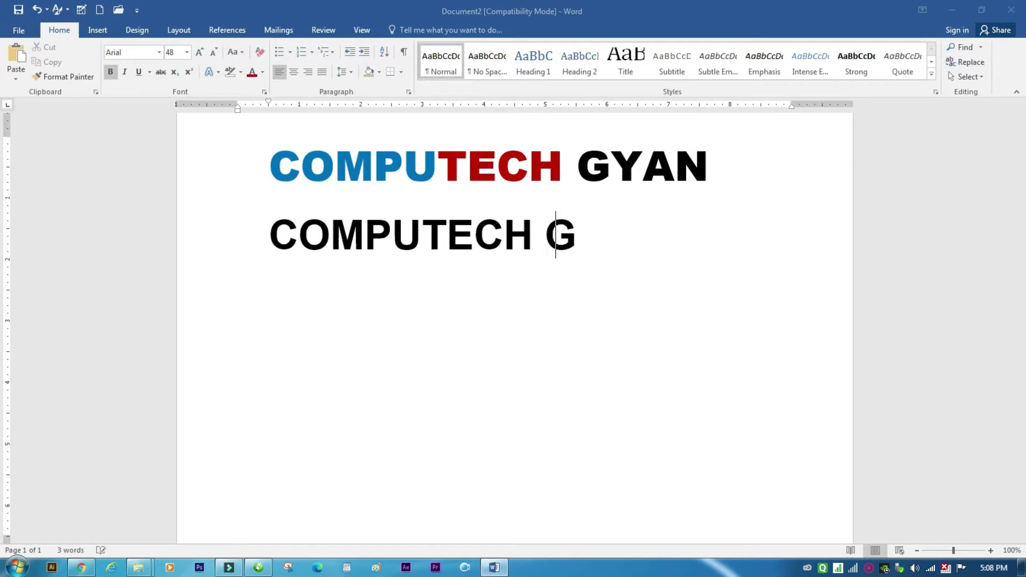
{"action": "type", "text": "YAN"}
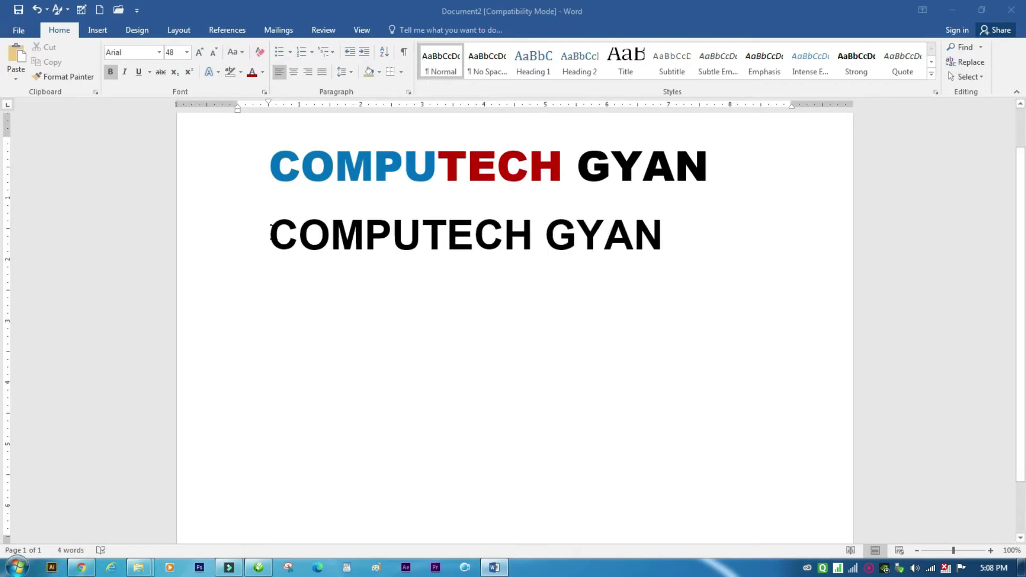
{"action": "left_click", "coordinate": [271, 234]}
{"action": "key", "text": "Return"}
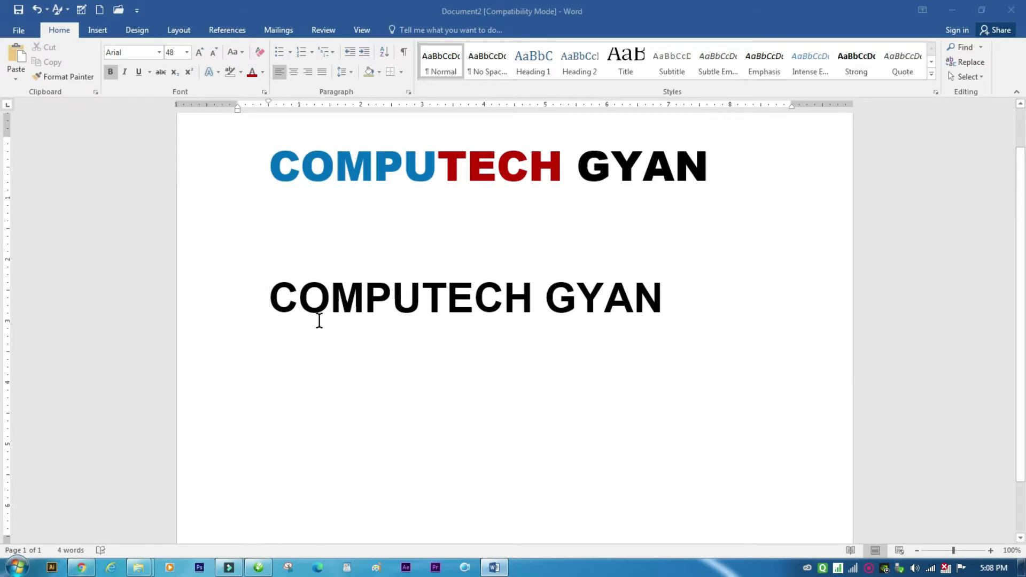
{"action": "left_click", "coordinate": [139, 72]}
{"action": "left_click_drag", "start_coordinate": [270, 296], "coordinate": [683, 298]}
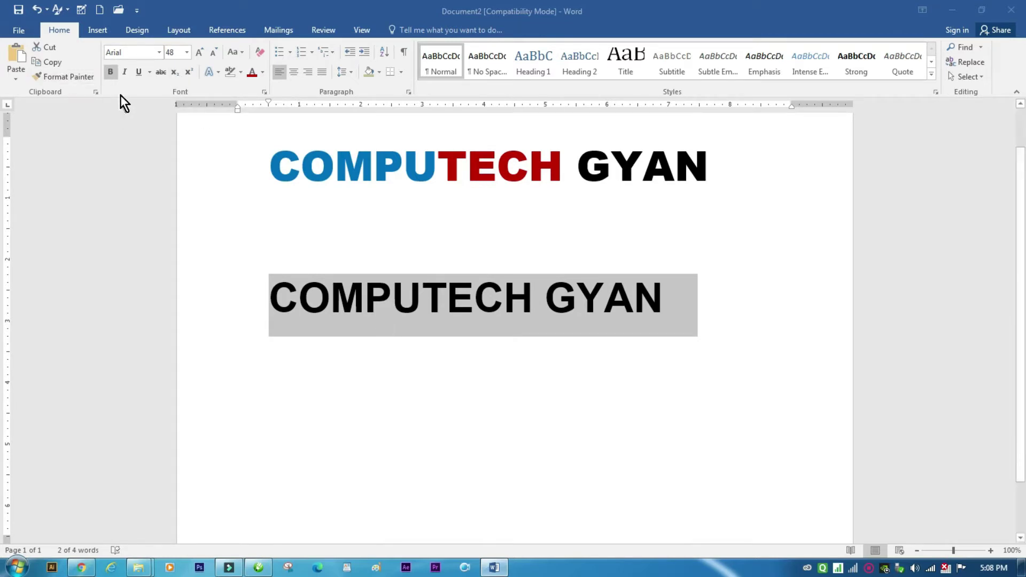
Try the Adobe Gothic Std B font on the second COMPUTECH GYAN line.
{"action": "left_click", "coordinate": [160, 53]}
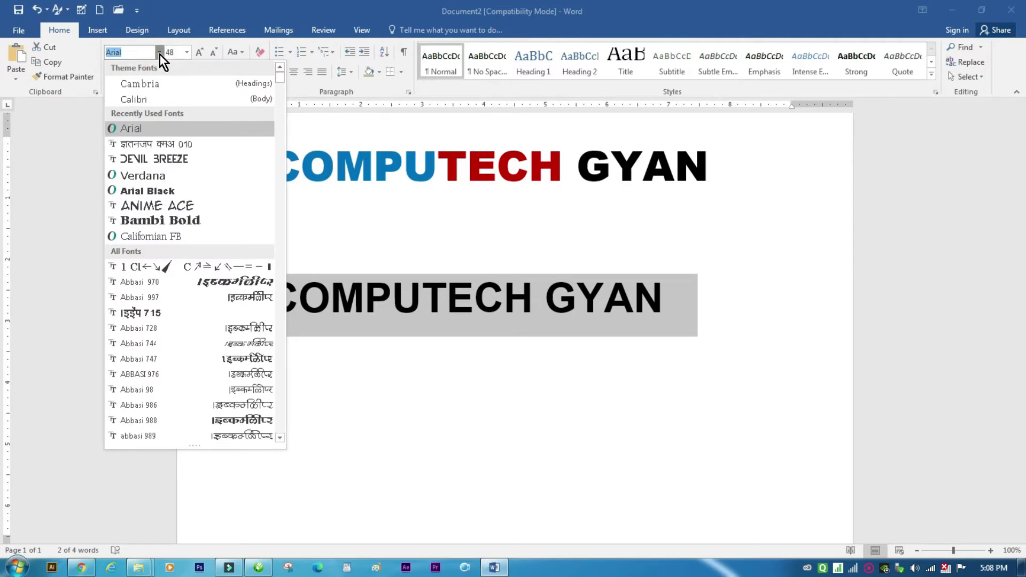
{"action": "left_click", "coordinate": [369, 366]}
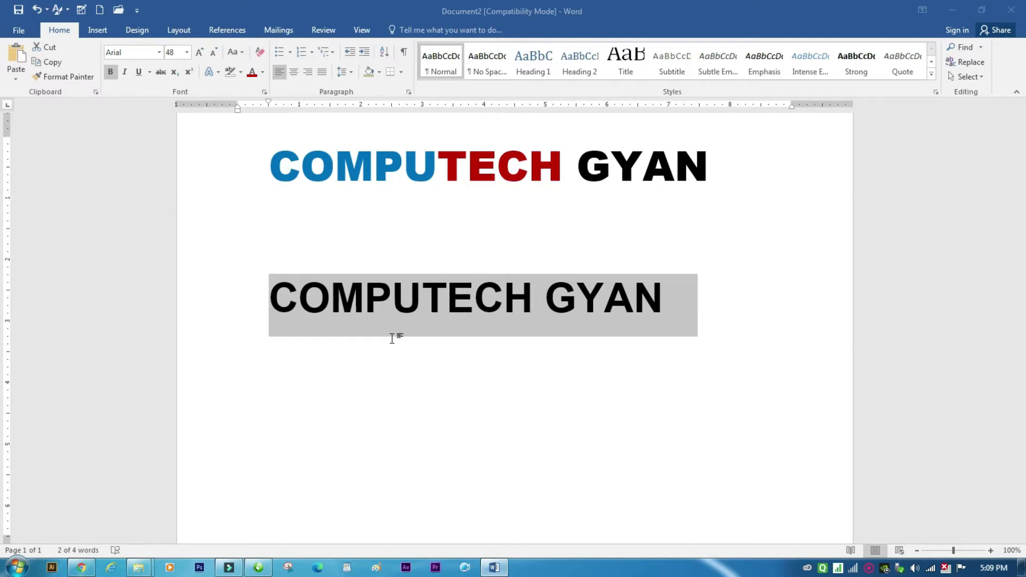
{"action": "left_click", "coordinate": [157, 55]}
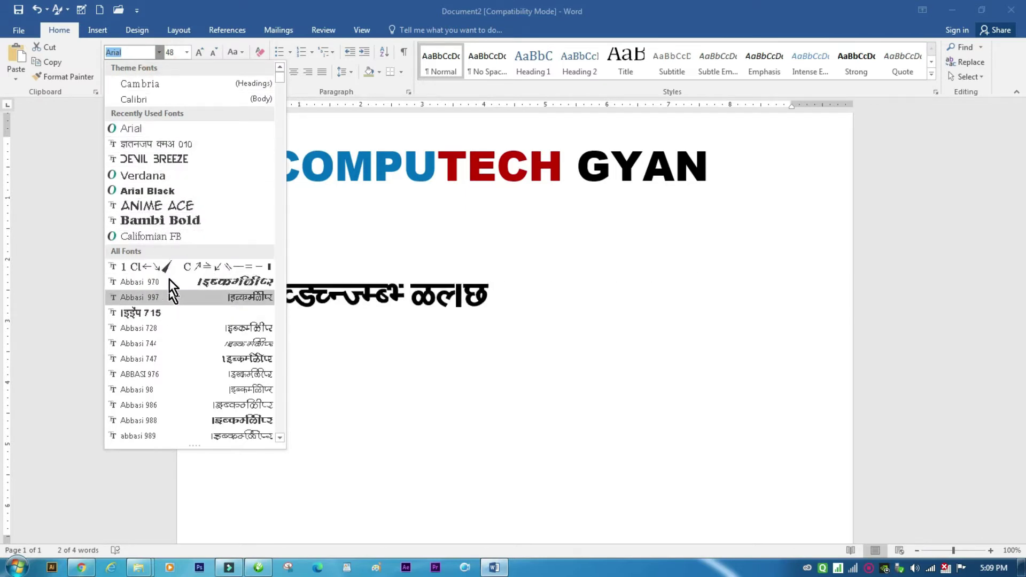
{"action": "scroll", "coordinate": [154, 217], "scroll_direction": "down", "scroll_amount": 6}
{"action": "scroll", "coordinate": [153, 268], "scroll_direction": "down", "scroll_amount": 6}
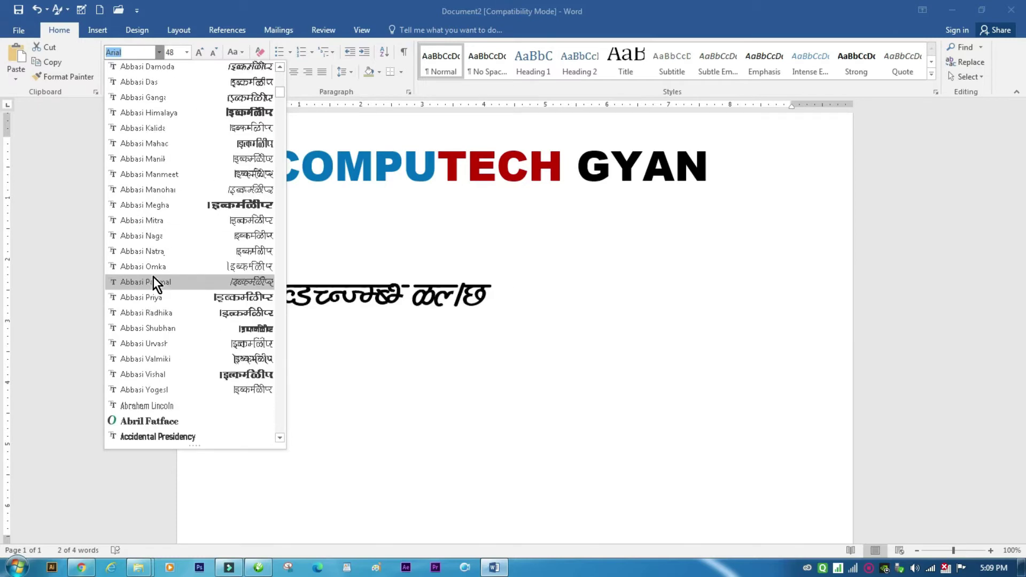
{"action": "scroll", "coordinate": [153, 277], "scroll_direction": "down", "scroll_amount": 6}
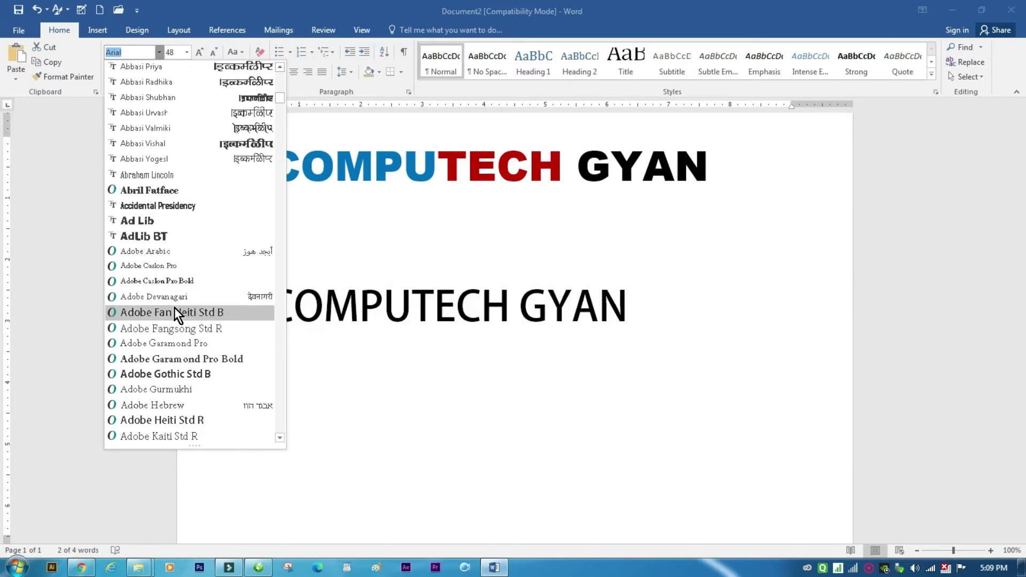
{"action": "scroll", "coordinate": [187, 371], "scroll_direction": "down", "scroll_amount": 1}
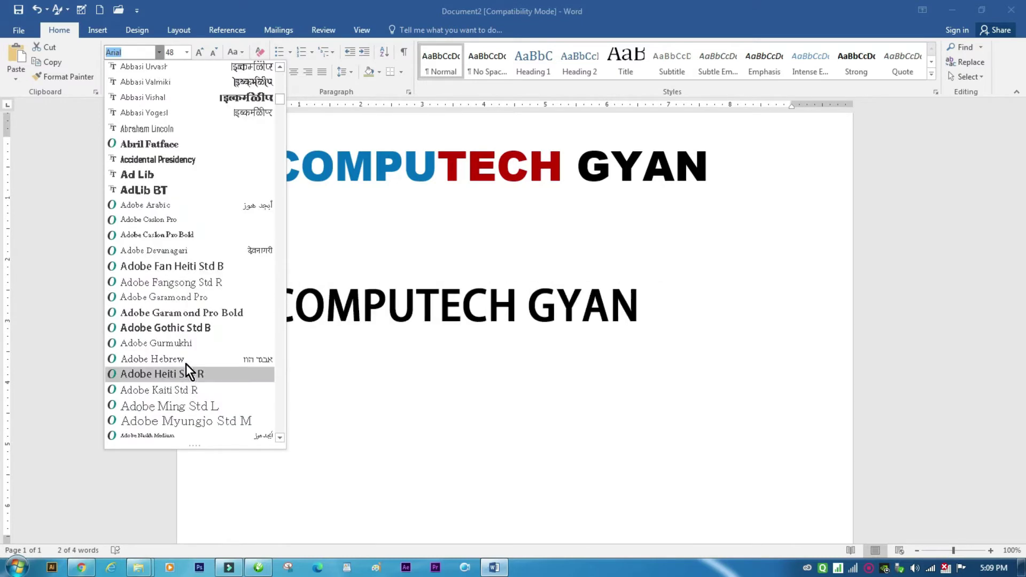
{"action": "left_click", "coordinate": [183, 329]}
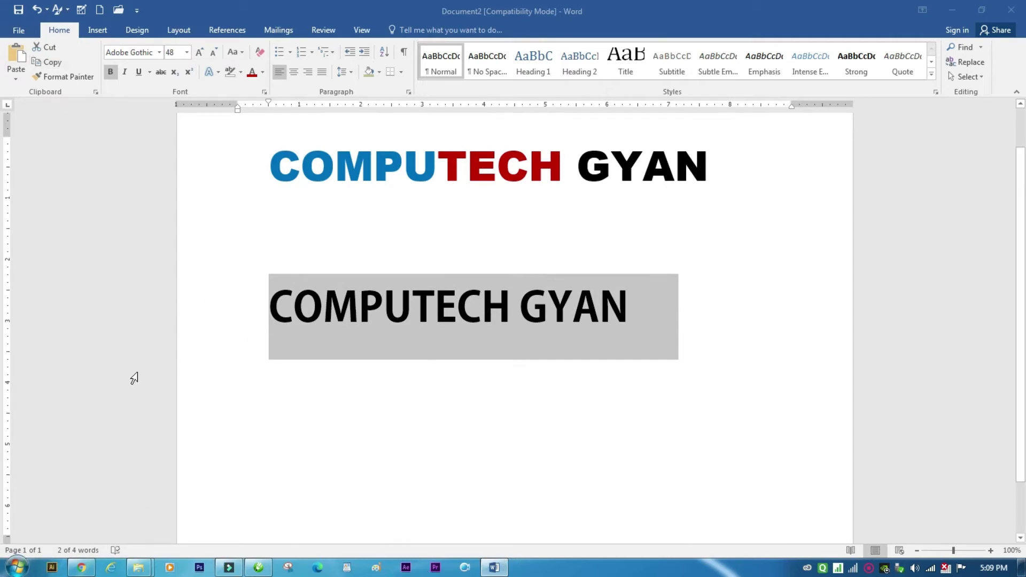
Switch the line to Arno Pro Light Display and place the cursor after GYAN.
{"action": "left_click", "coordinate": [159, 52]}
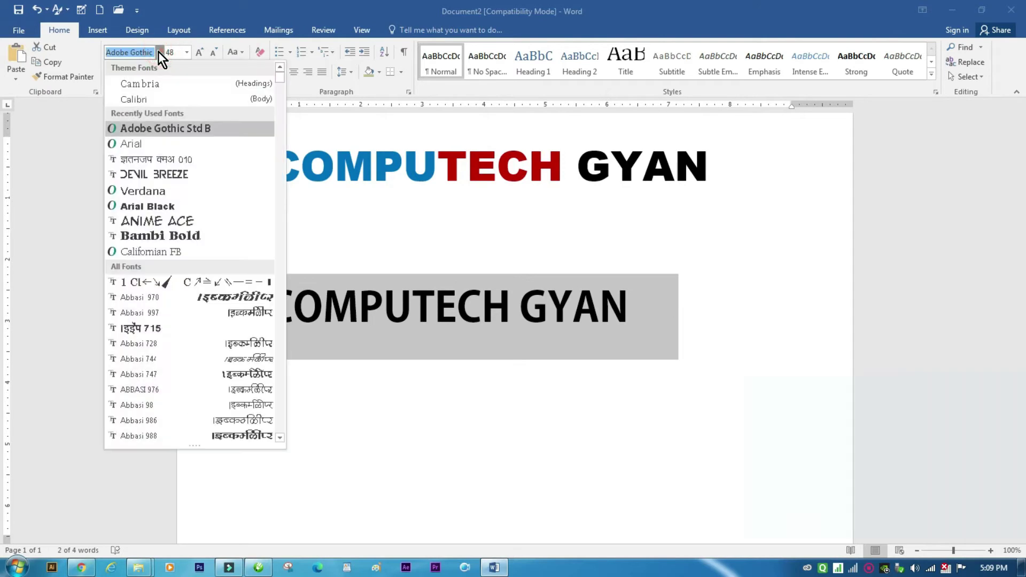
{"action": "scroll", "coordinate": [168, 384], "scroll_direction": "down", "scroll_amount": 5}
{"action": "scroll", "coordinate": [181, 319], "scroll_direction": "down", "scroll_amount": 5}
{"action": "scroll", "coordinate": [181, 320], "scroll_direction": "down", "scroll_amount": 5}
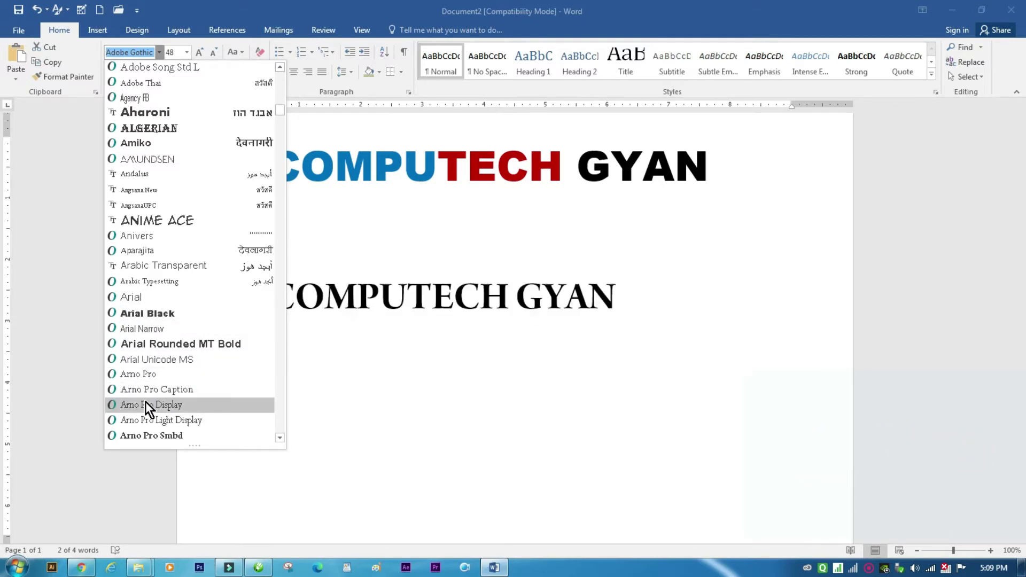
{"action": "left_click", "coordinate": [152, 420]}
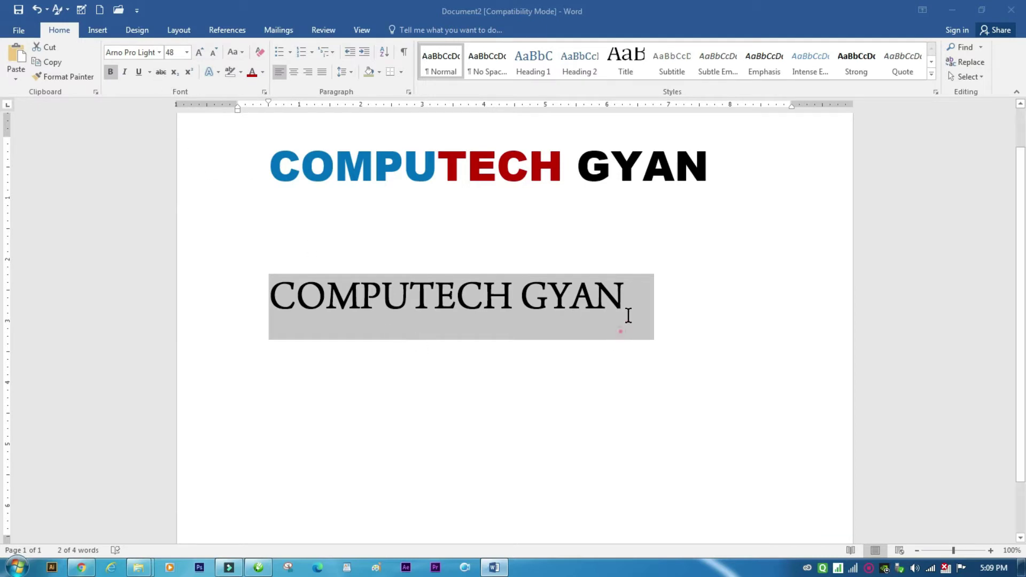
{"action": "left_click", "coordinate": [635, 297]}
Type ANIL on a new line and set it in Arial, then Abril Fatface.
{"action": "key", "text": "Return"}
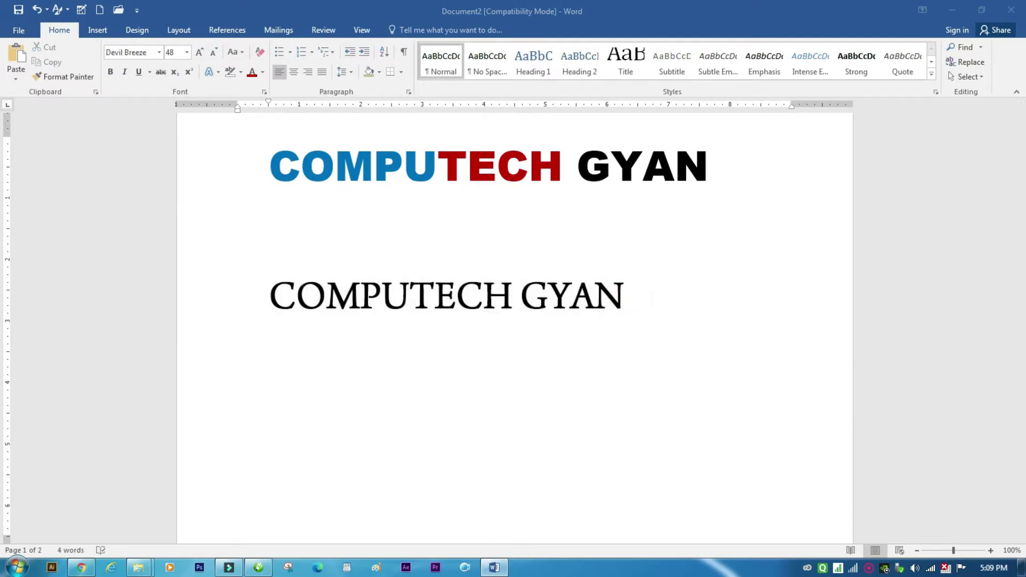
{"action": "type", "text": "ANIL"}
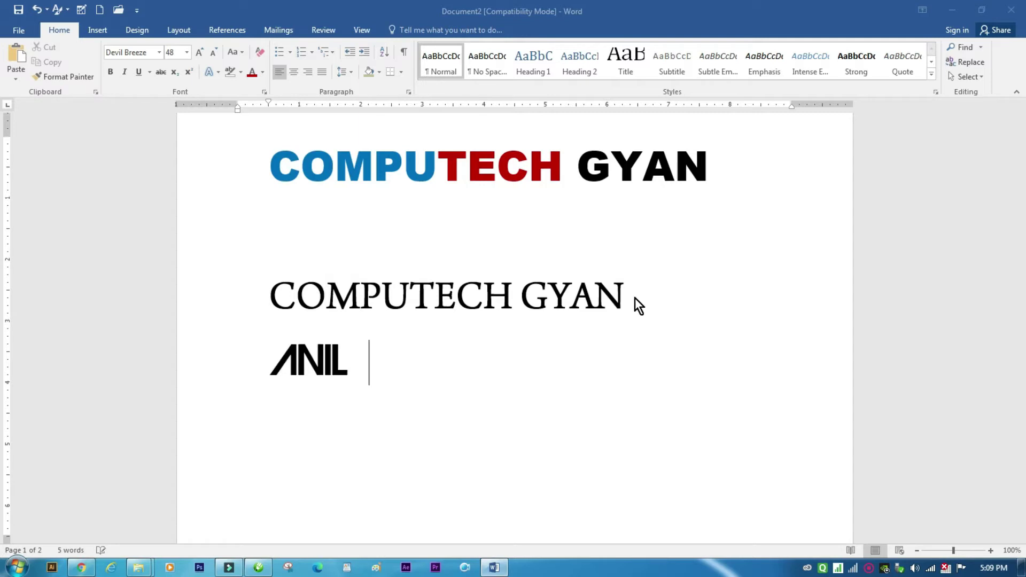
{"action": "left_click_drag", "start_coordinate": [274, 349], "coordinate": [403, 369]}
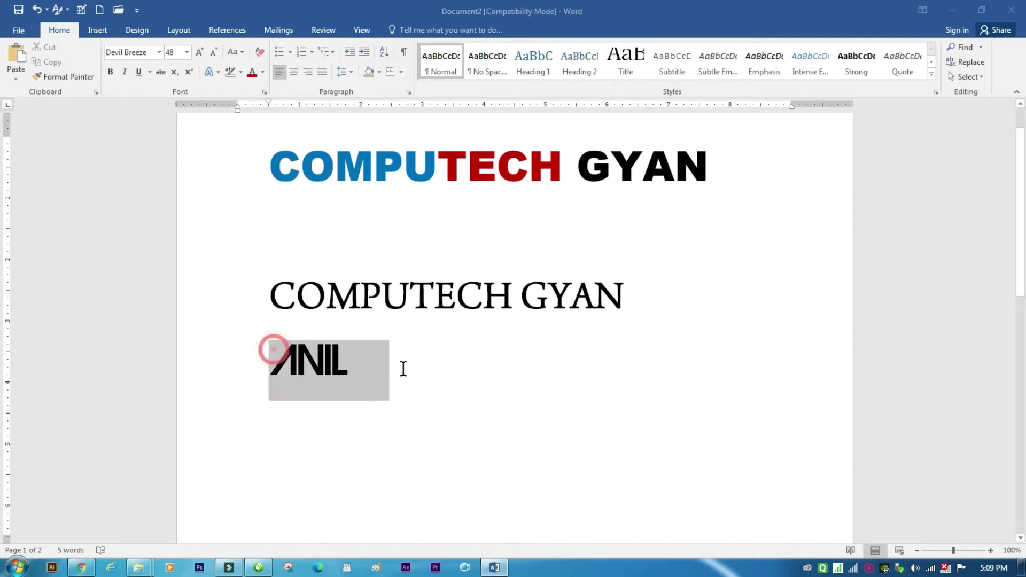
{"action": "left_click", "coordinate": [159, 52]}
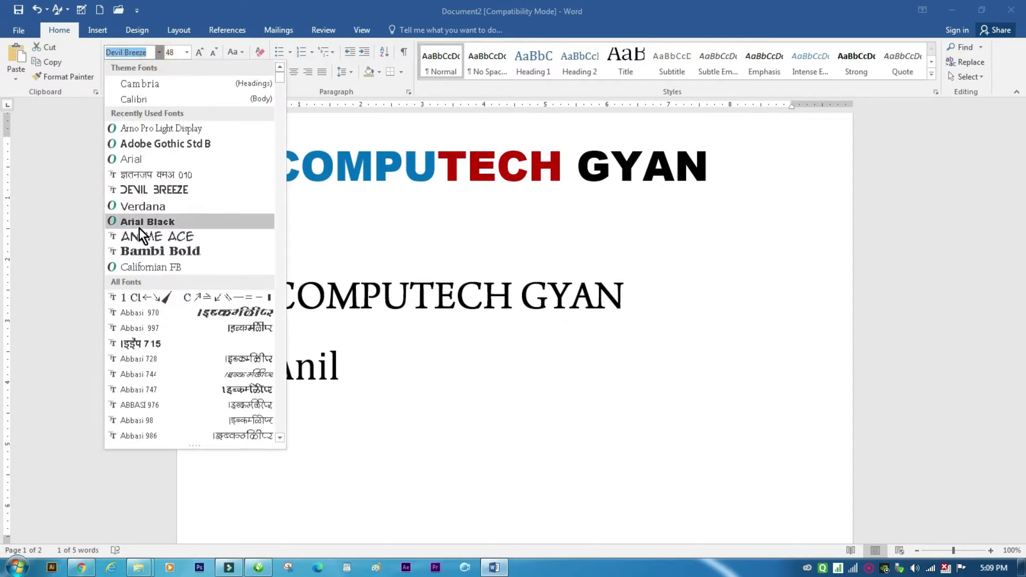
{"action": "left_click", "coordinate": [150, 162]}
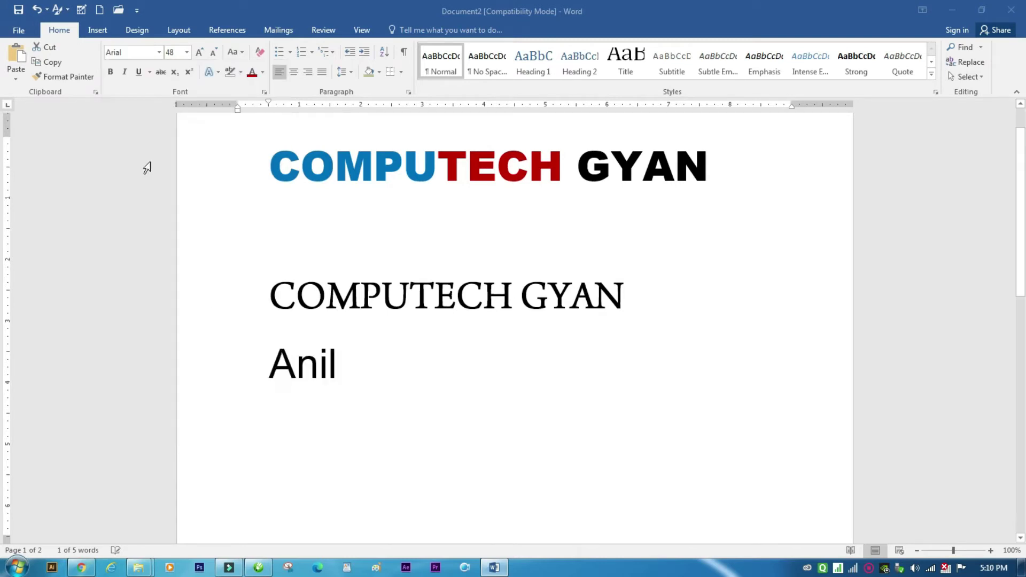
{"action": "left_click", "coordinate": [160, 52]}
{"action": "scroll", "coordinate": [148, 371], "scroll_direction": "down", "scroll_amount": 5}
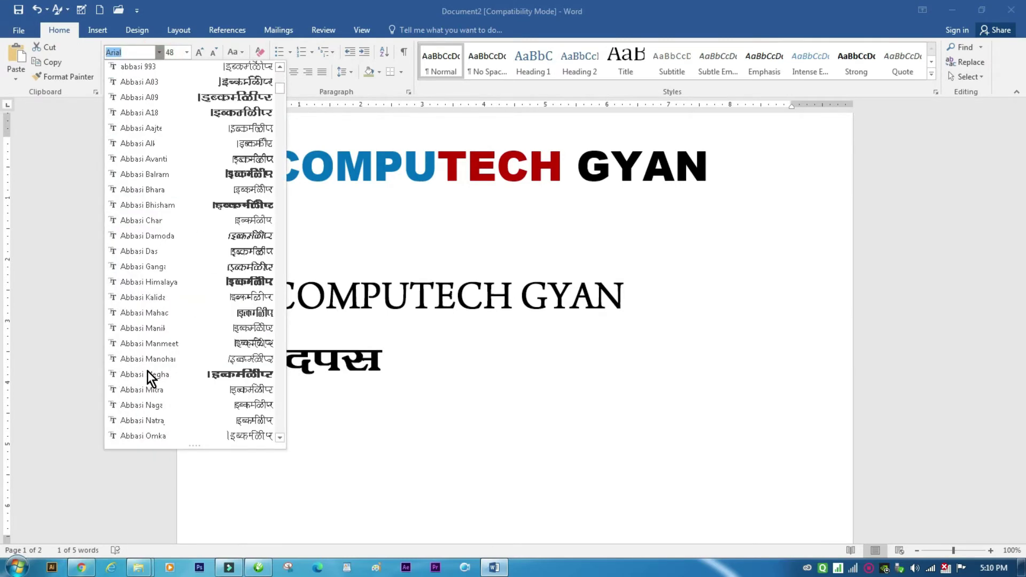
{"action": "scroll", "coordinate": [148, 371], "scroll_direction": "down", "scroll_amount": 5}
{"action": "left_click", "coordinate": [166, 407]}
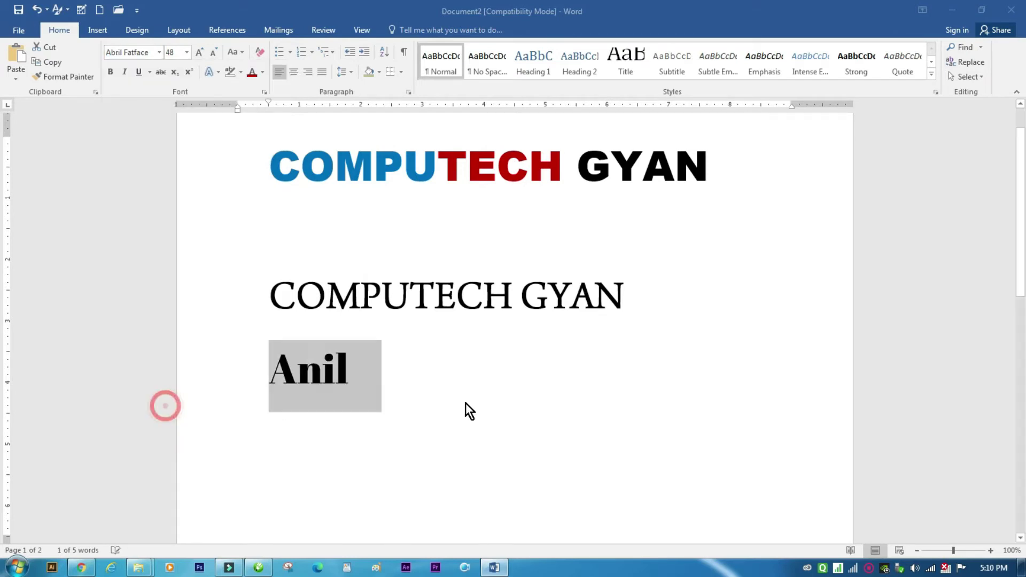
Copy the Anil word and paste copies after it to form a row.
{"action": "left_click", "coordinate": [463, 405]}
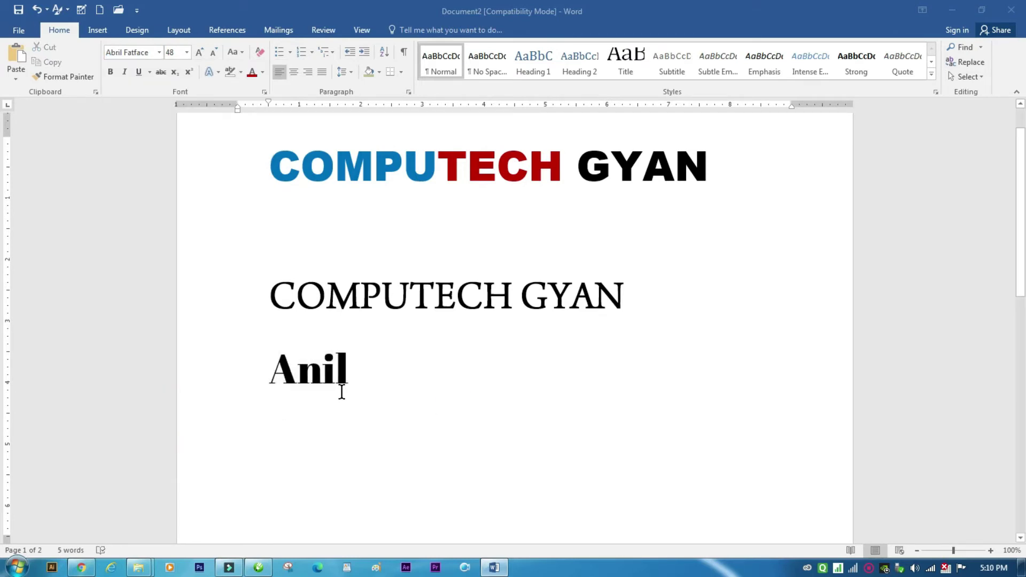
{"action": "double_click", "coordinate": [300, 369]}
{"action": "key", "text": "ctrl+c"}
{"action": "left_click", "coordinate": [447, 402]}
{"action": "key", "text": "ctrl+v"}
{"action": "key", "text": "ctrl+v"}
{"action": "key", "text": "ctrl+v"}
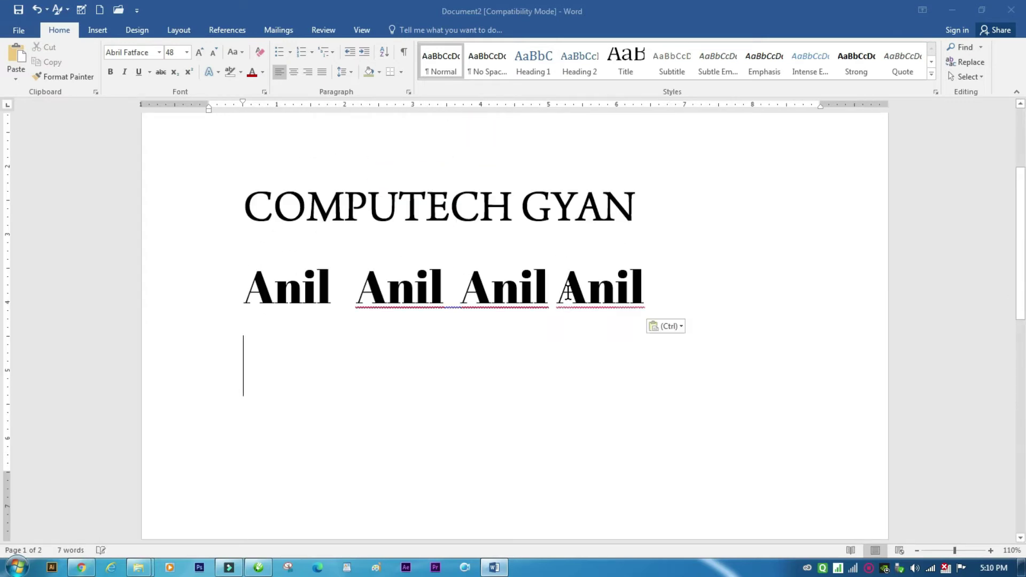
Set the second Anil in Verdana and the third Anil in Bambi Bold.
{"action": "double_click", "coordinate": [406, 297]}
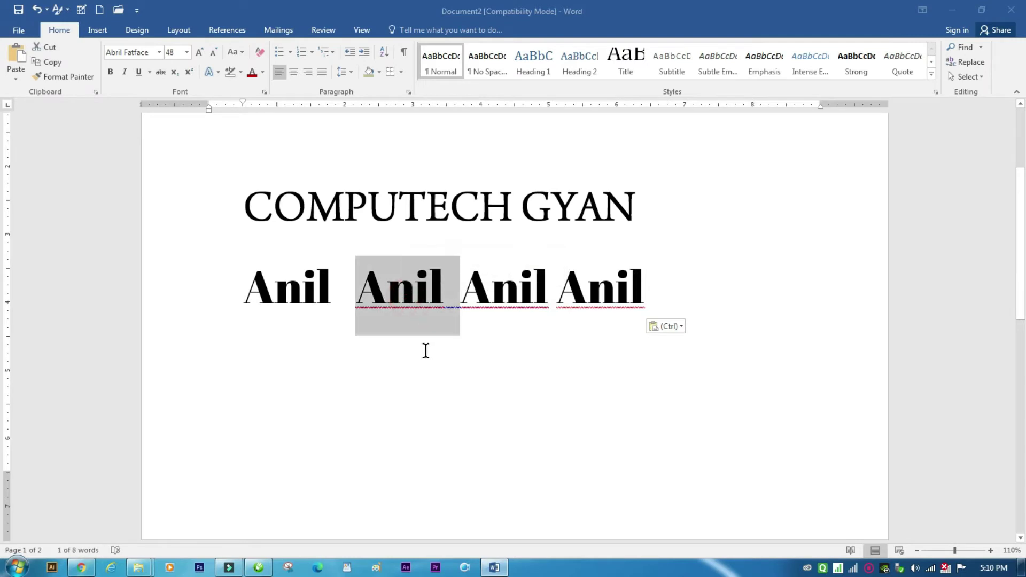
{"action": "left_click", "coordinate": [160, 52]}
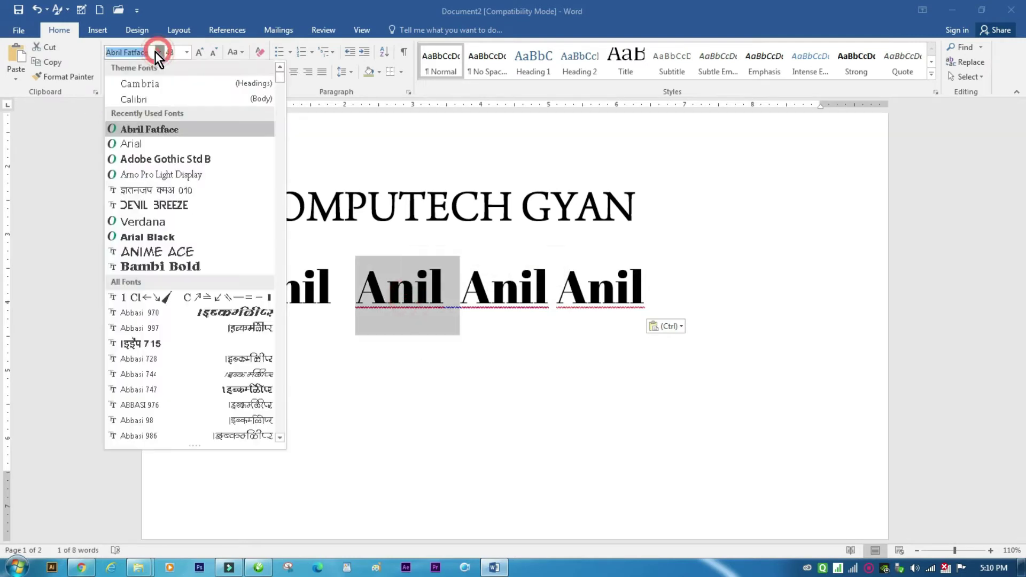
{"action": "left_click", "coordinate": [156, 223]}
{"action": "double_click", "coordinate": [516, 291]}
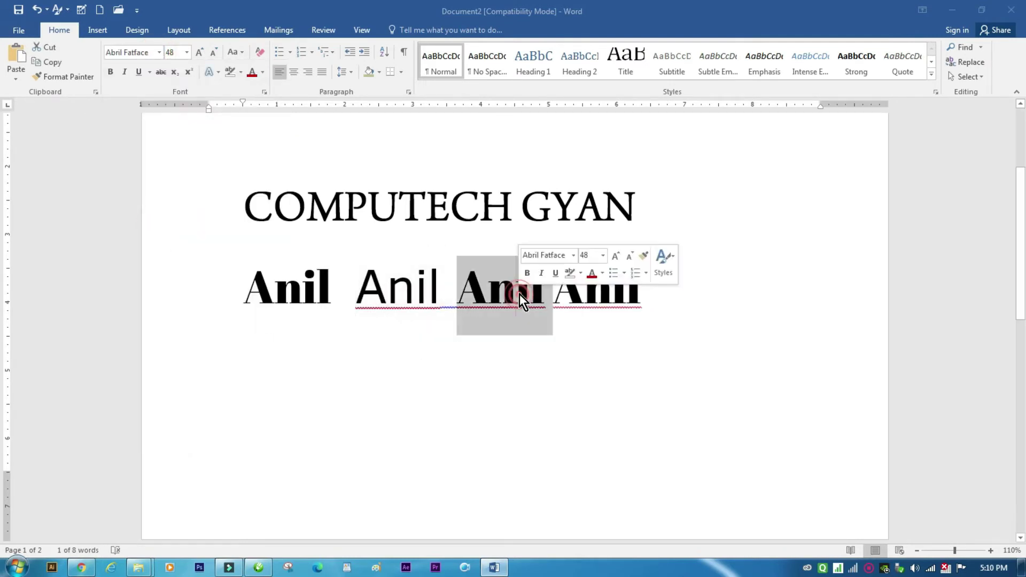
{"action": "left_click", "coordinate": [160, 51]}
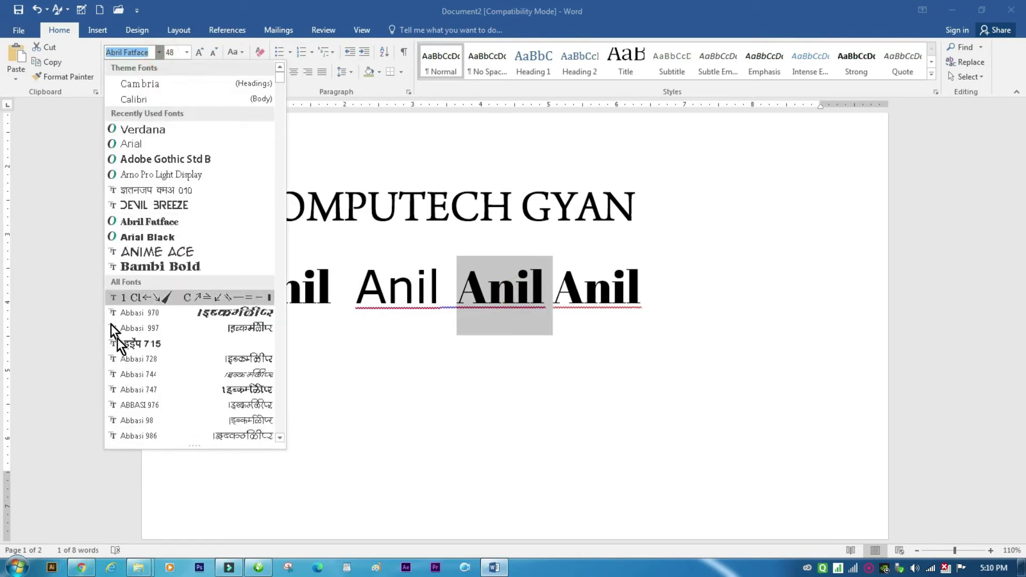
{"action": "left_click", "coordinate": [130, 265]}
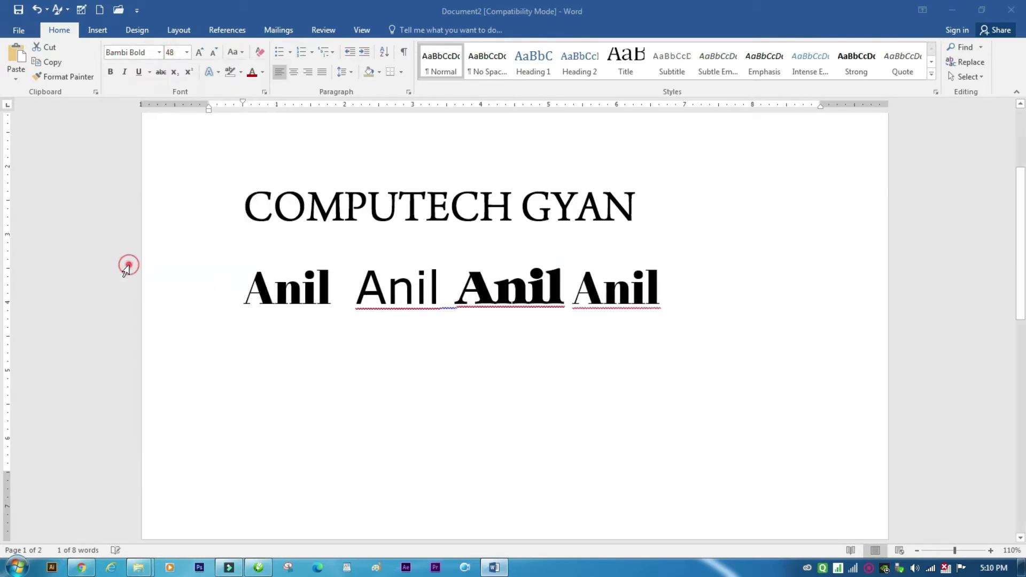
Set the fourth Anil in Anime Ace, then check the first two words' fonts.
{"action": "double_click", "coordinate": [636, 289]}
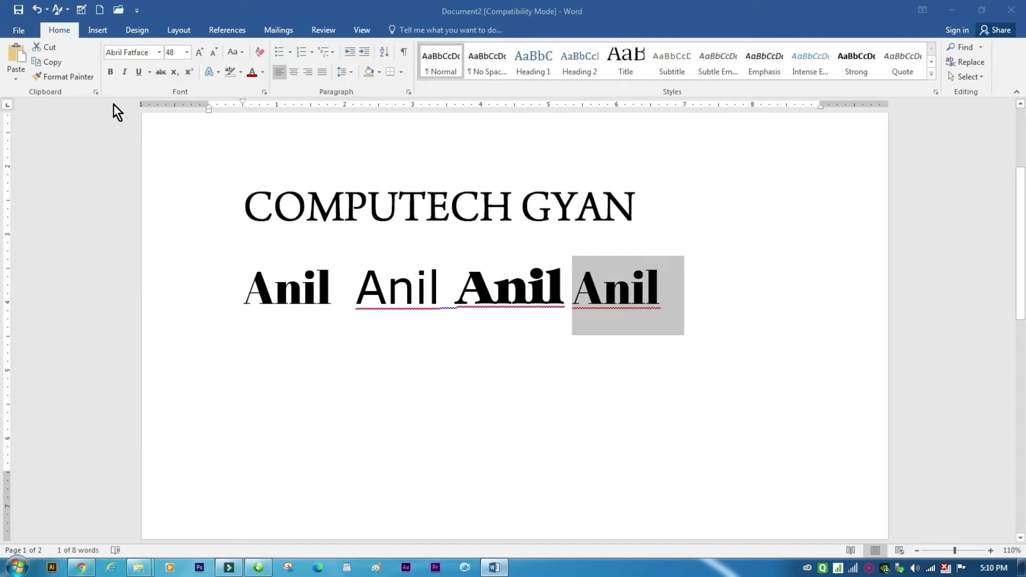
{"action": "left_click", "coordinate": [160, 53]}
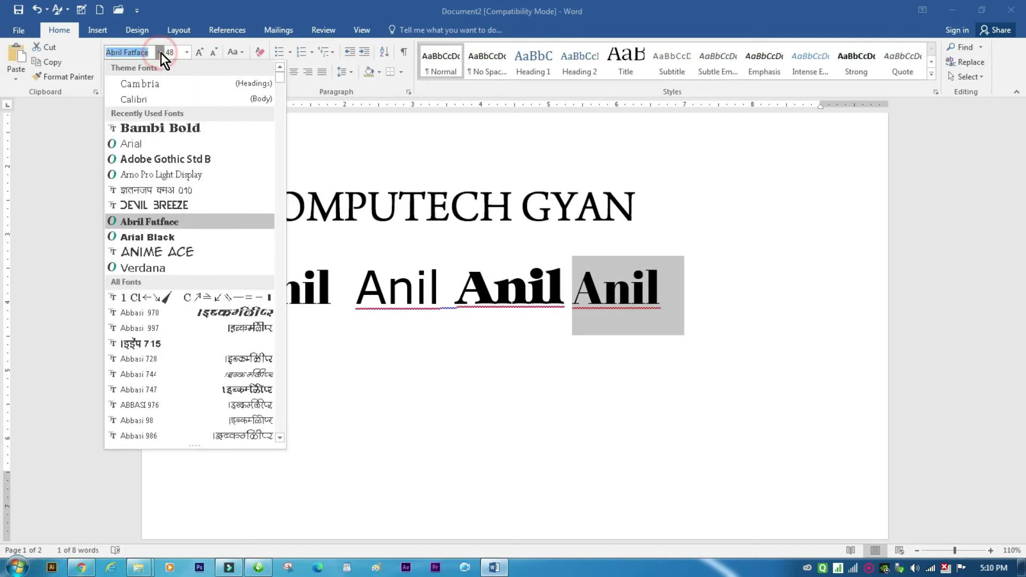
{"action": "left_click", "coordinate": [166, 251]}
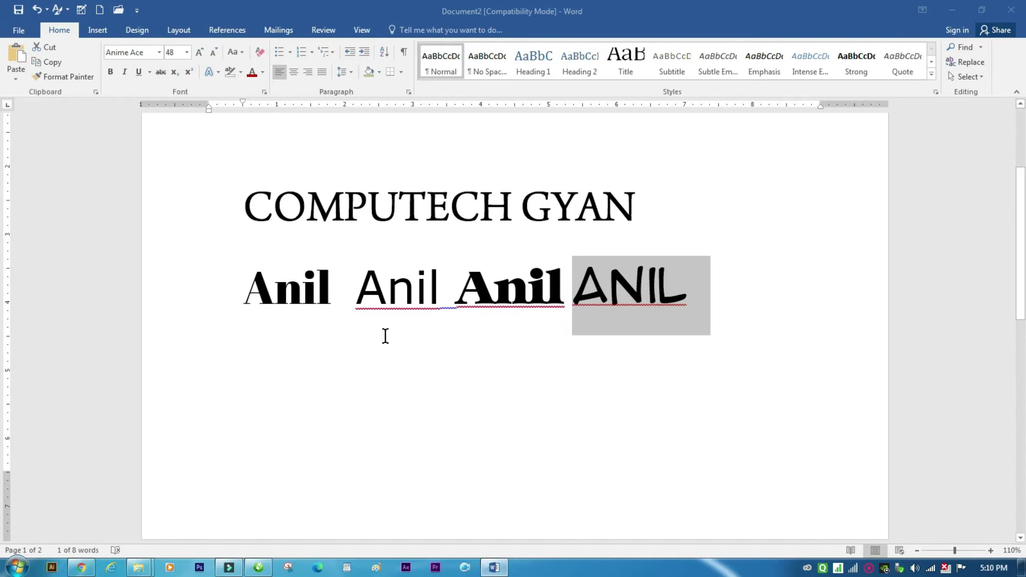
{"action": "left_click_drag", "start_coordinate": [333, 286], "coordinate": [243, 286]}
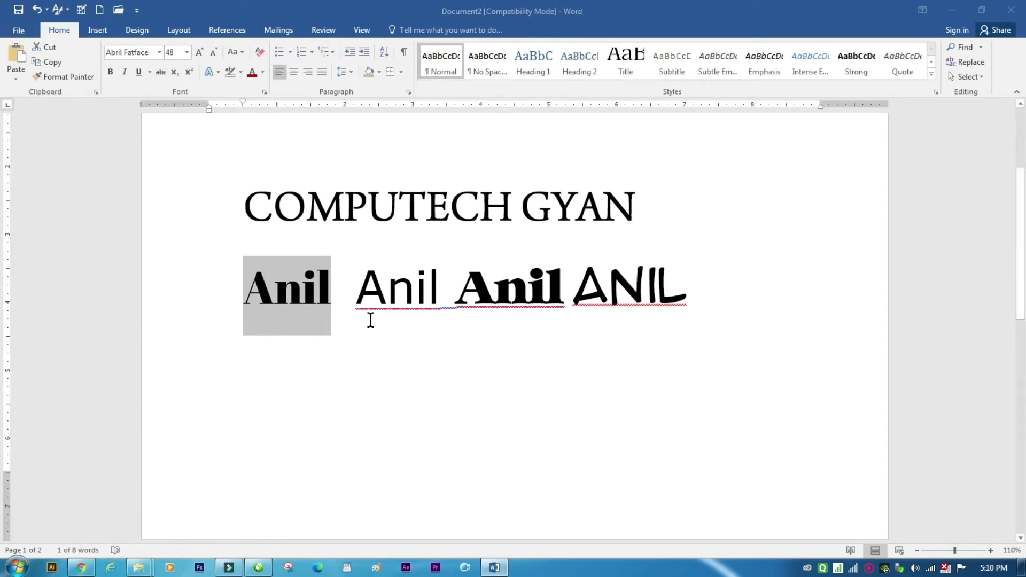
{"action": "left_click", "coordinate": [385, 295]}
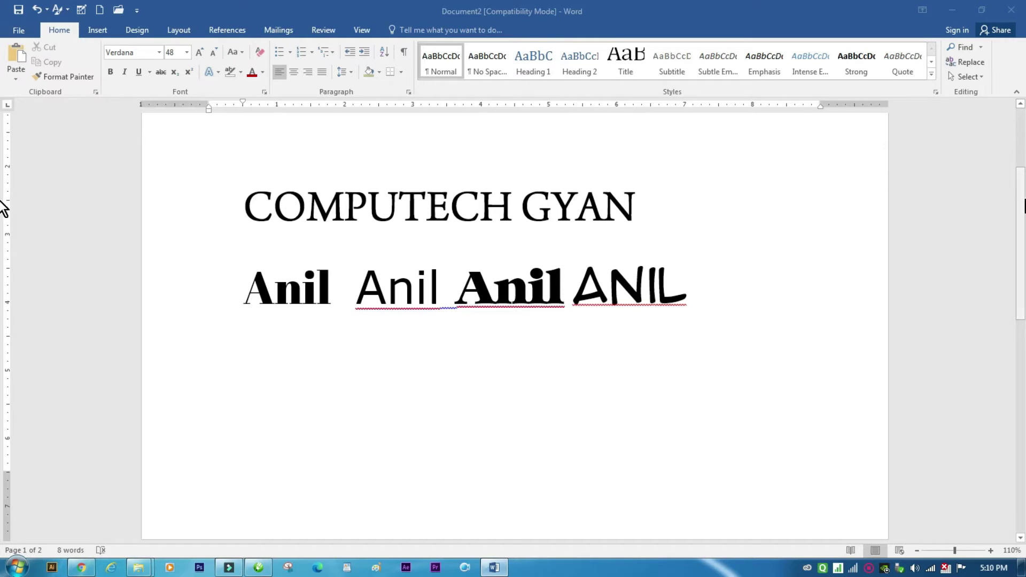
{"action": "left_click_drag", "start_coordinate": [1023, 211], "coordinate": [1023, 164]}
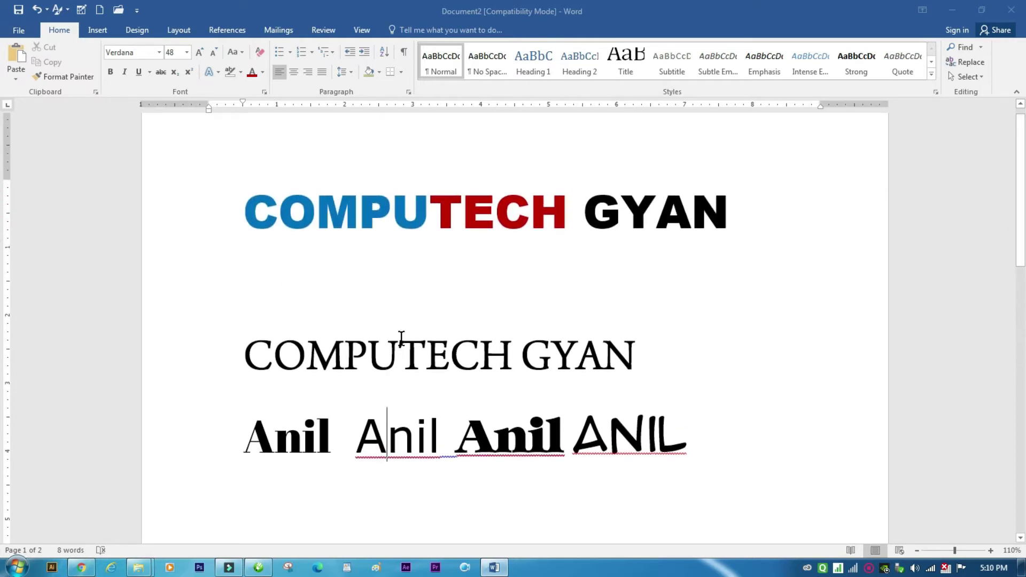
Delete the blank line above the serif copy and start a Kruti Dev 010 line below the Anil row.
{"action": "left_click", "coordinate": [395, 318]}
{"action": "key", "text": "Delete"}
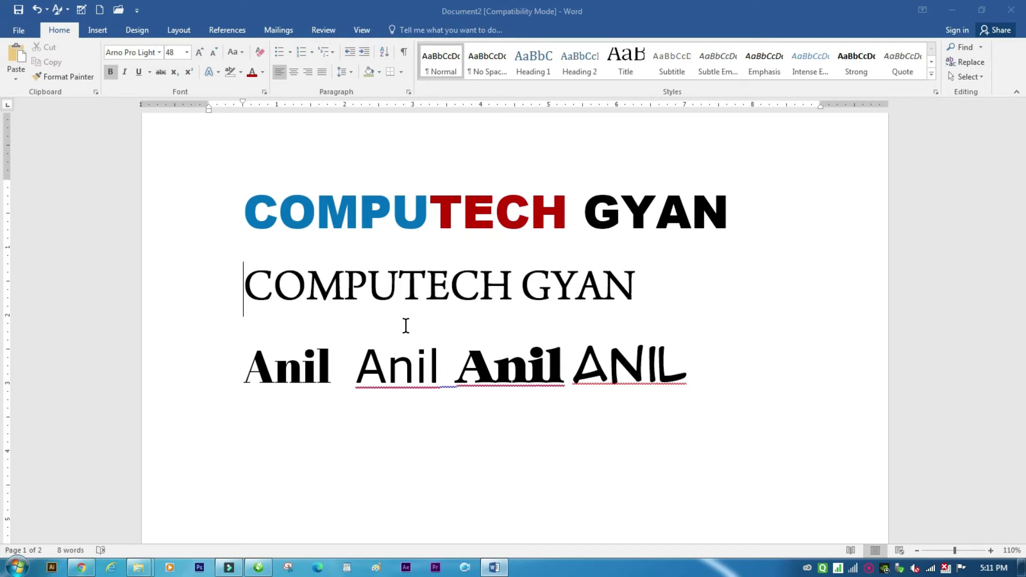
{"action": "left_click", "coordinate": [699, 376]}
{"action": "key", "text": "Return"}
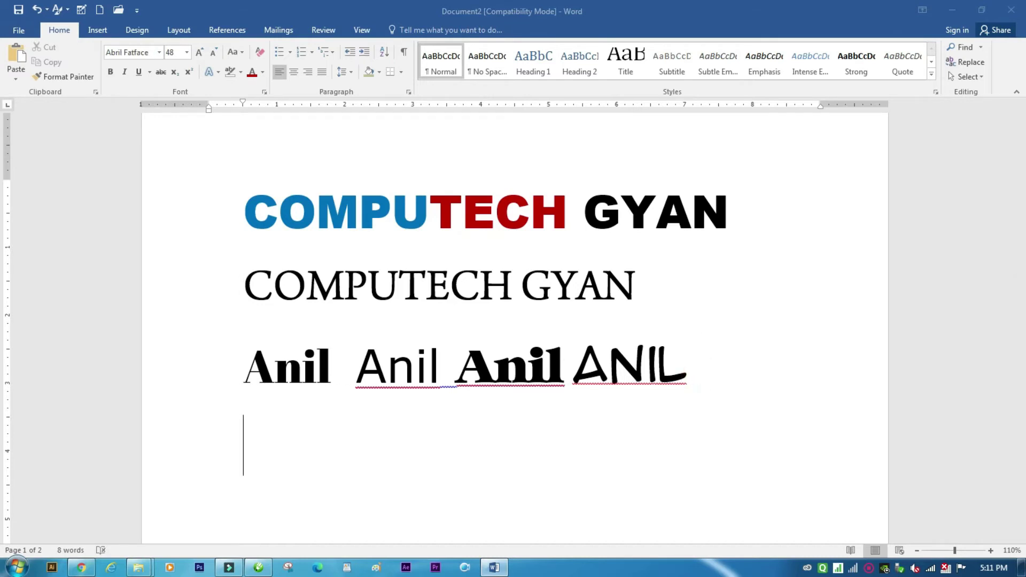
{"action": "left_click_drag", "start_coordinate": [1021, 171], "coordinate": [1023, 196]}
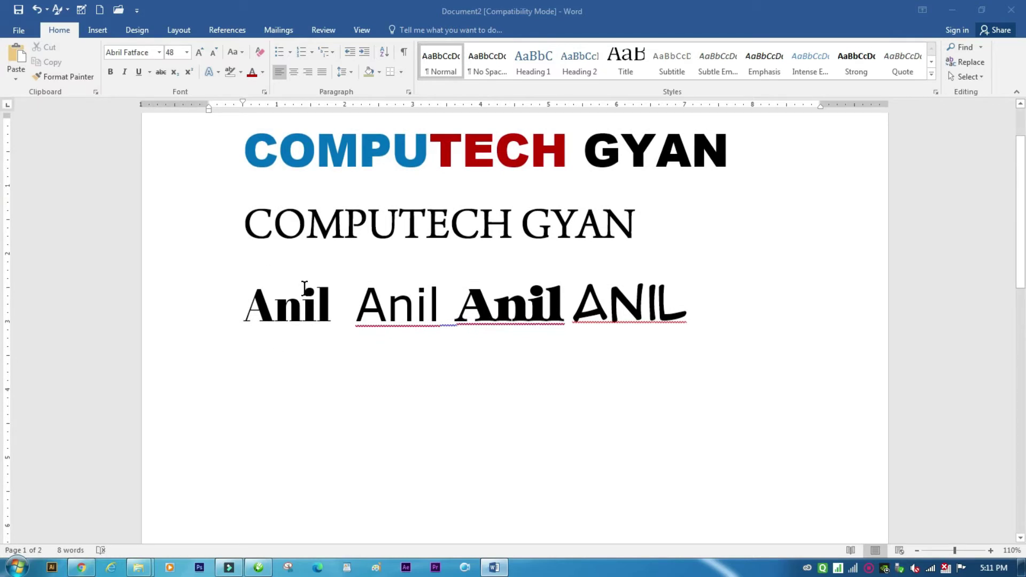
{"action": "left_click", "coordinate": [162, 51]}
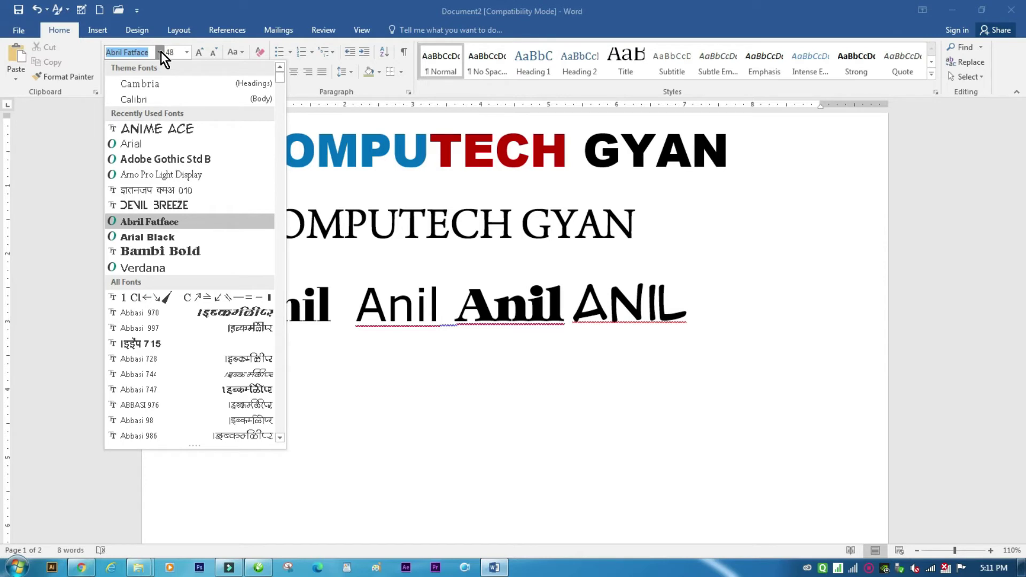
{"action": "type", "text": "K"}
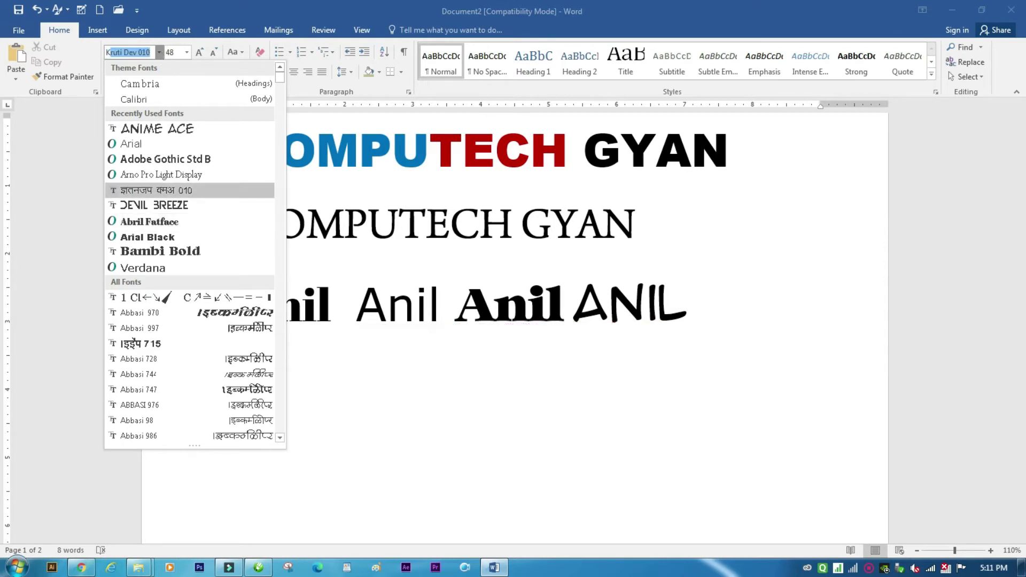
{"action": "type", "text": "ru"}
{"action": "key", "text": "Return"}
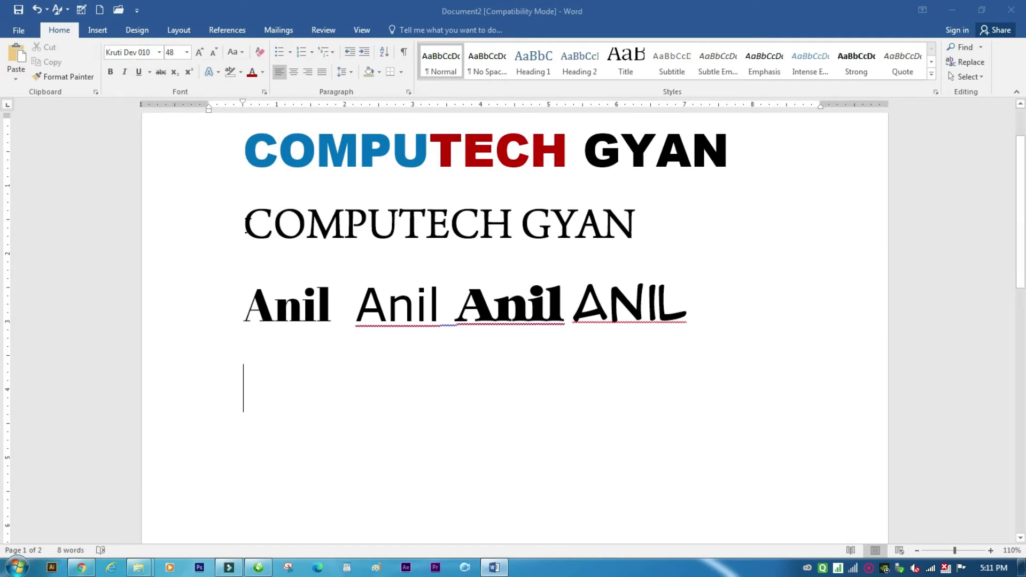
Apply Kruti Dev 010 to the first Anil so it shows Devanagari glyphs.
{"action": "left_click_drag", "start_coordinate": [244, 219], "coordinate": [344, 252]}
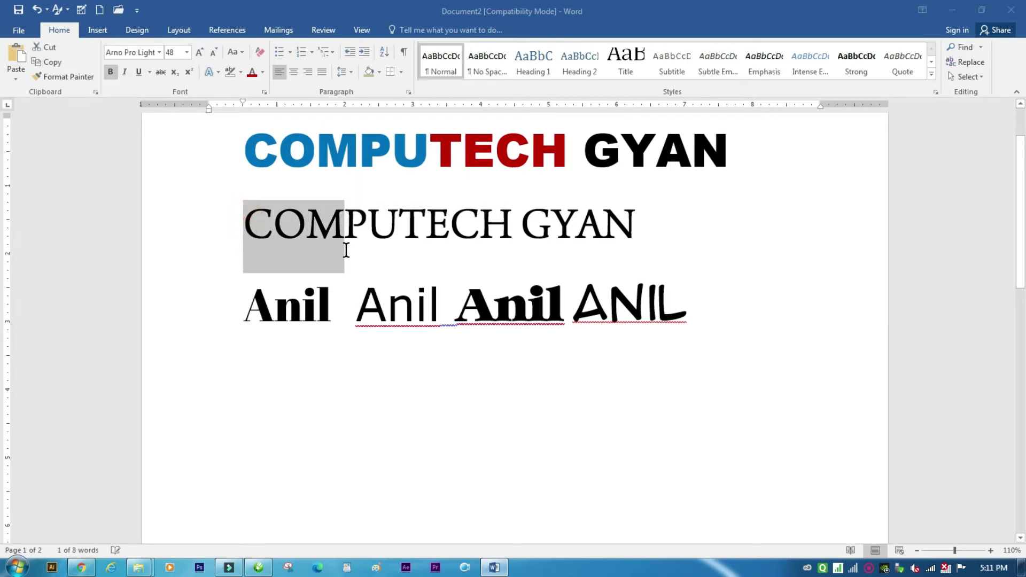
{"action": "left_click", "coordinate": [399, 229]}
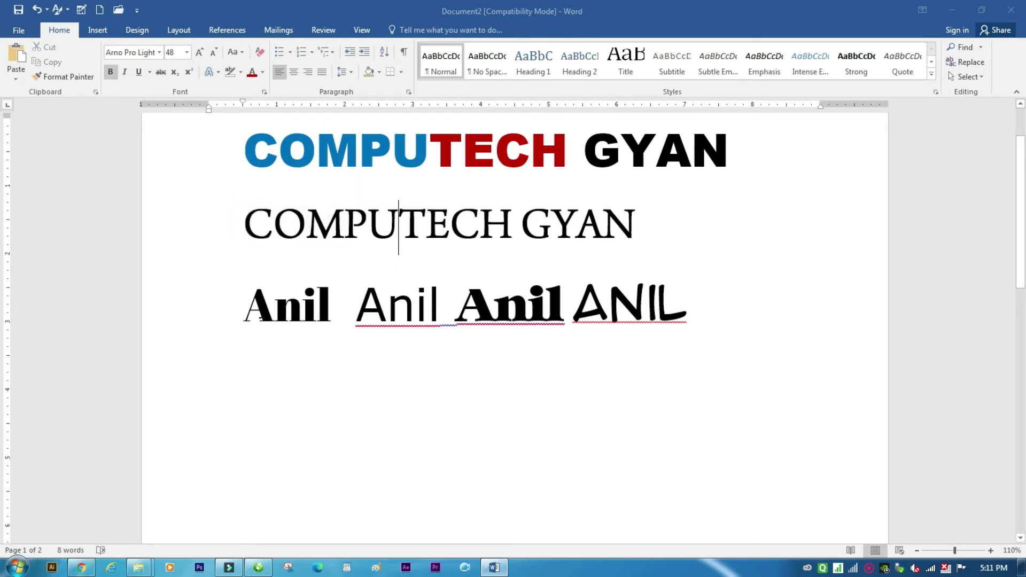
{"action": "left_click_drag", "start_coordinate": [248, 300], "coordinate": [345, 315]}
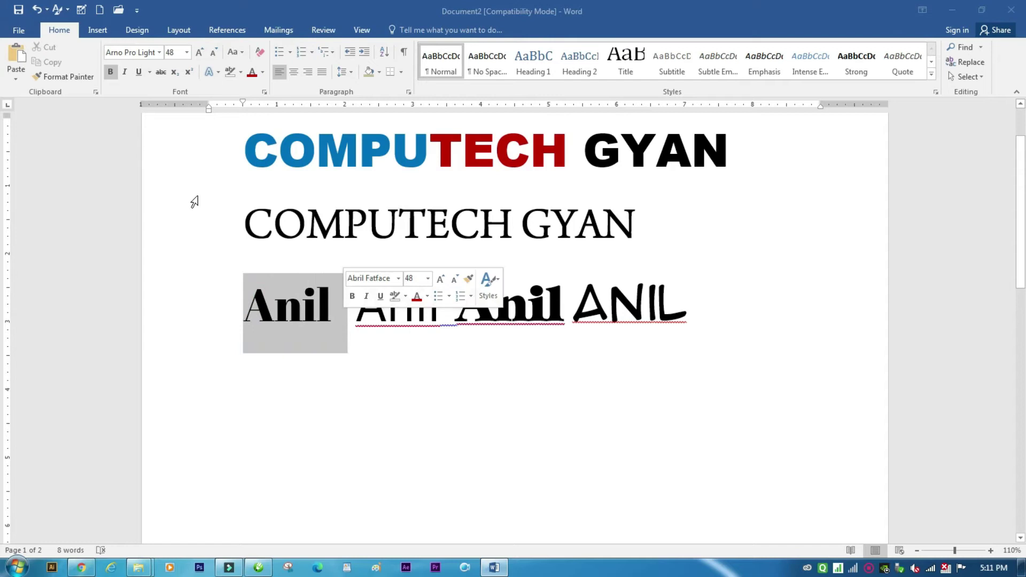
{"action": "left_click", "coordinate": [160, 52]}
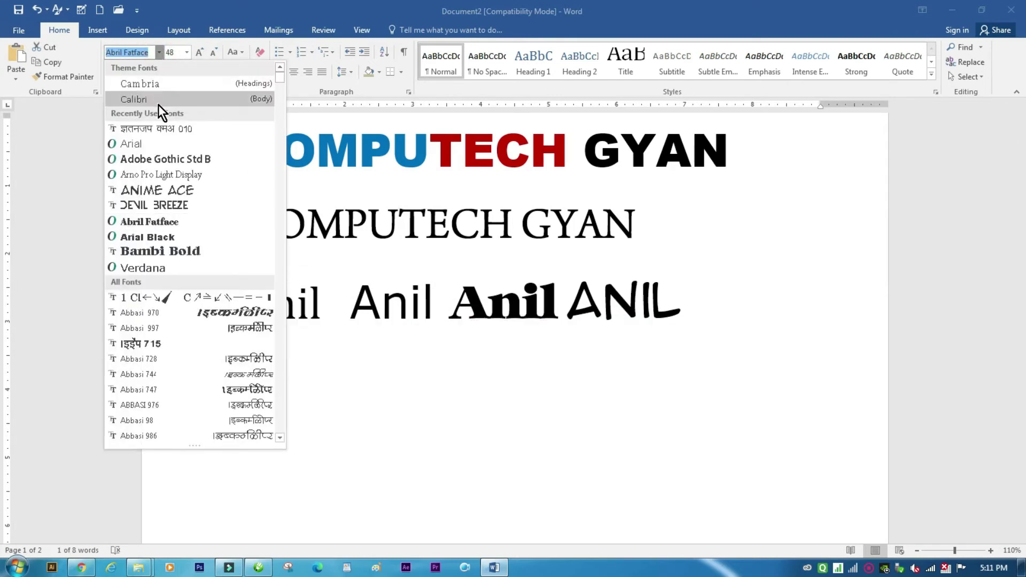
{"action": "left_click", "coordinate": [165, 128]}
{"action": "left_click", "coordinate": [407, 363]}
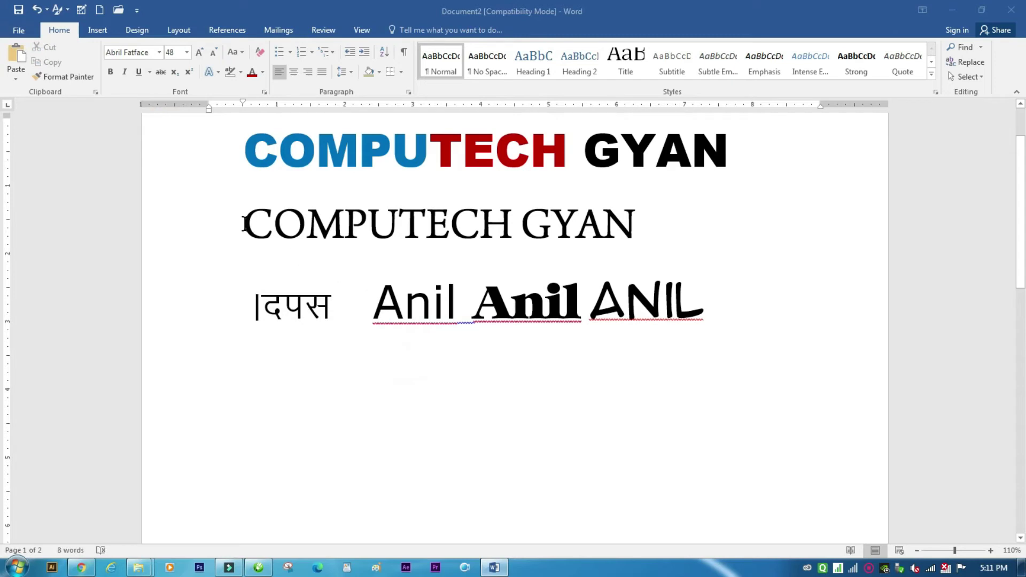
{"action": "left_click_drag", "start_coordinate": [245, 223], "coordinate": [712, 333]}
Apply Kruti Dev 010, then Adobe Gothic Std B, to the serif copy and Anil row.
{"action": "left_click", "coordinate": [160, 52]}
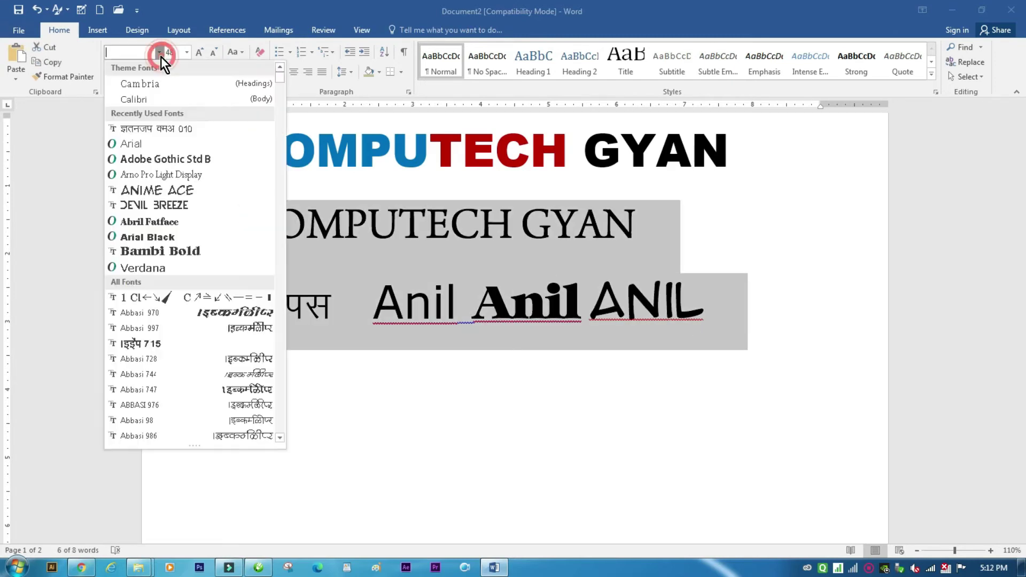
{"action": "left_click", "coordinate": [153, 127]}
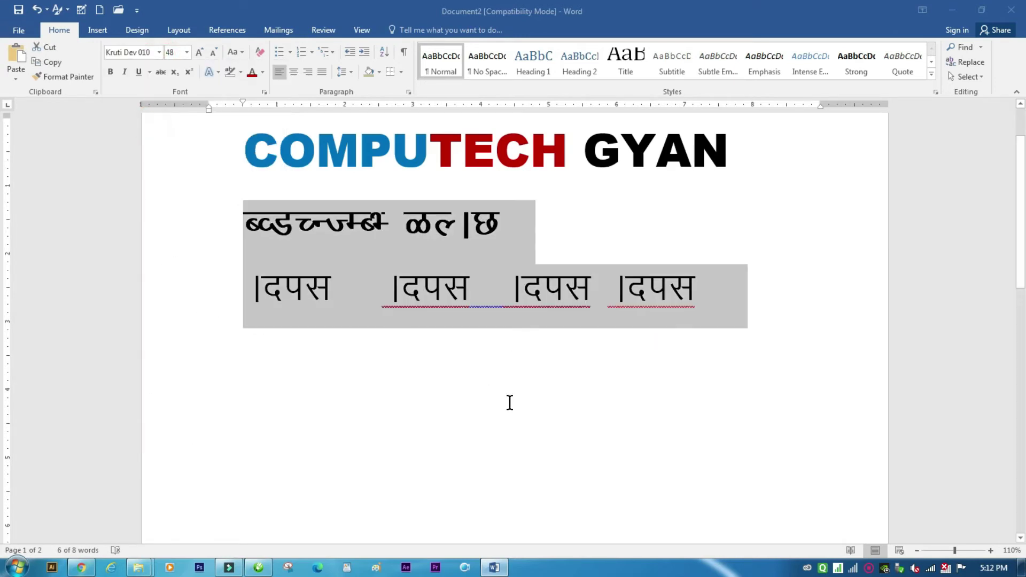
{"action": "left_click", "coordinate": [419, 360]}
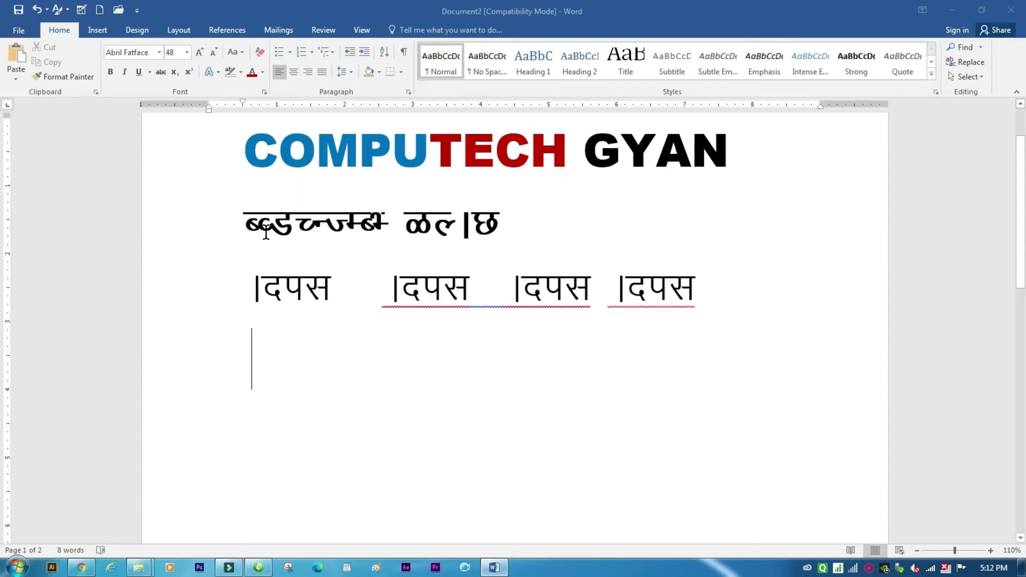
{"action": "mouse_move", "coordinate": [243, 214]}
{"action": "left_mouse_down"}
{"action": "mouse_move", "coordinate": [569, 263]}
{"action": "mouse_move", "coordinate": [709, 297]}
{"action": "left_mouse_up"}
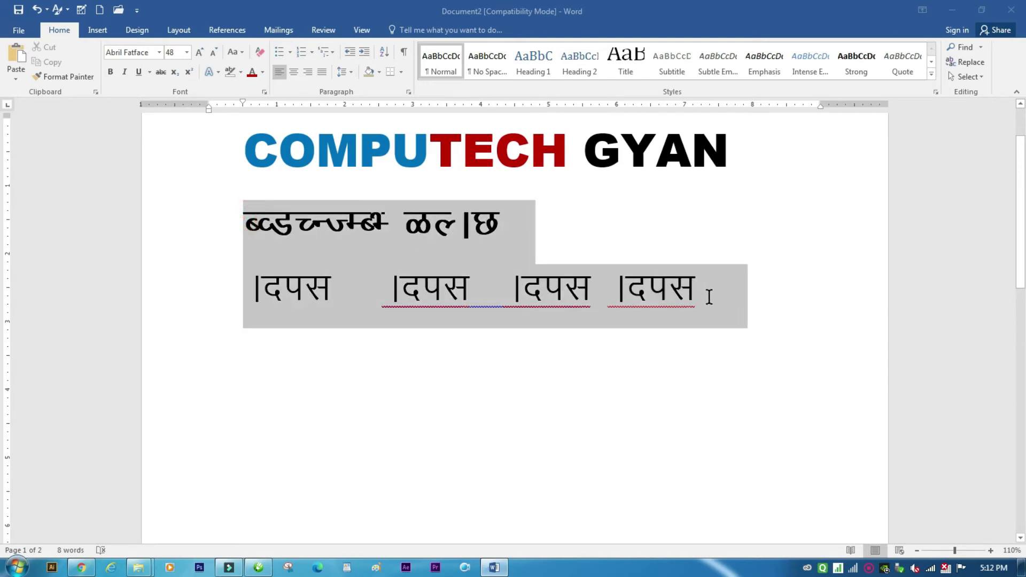
{"action": "left_click", "coordinate": [160, 52]}
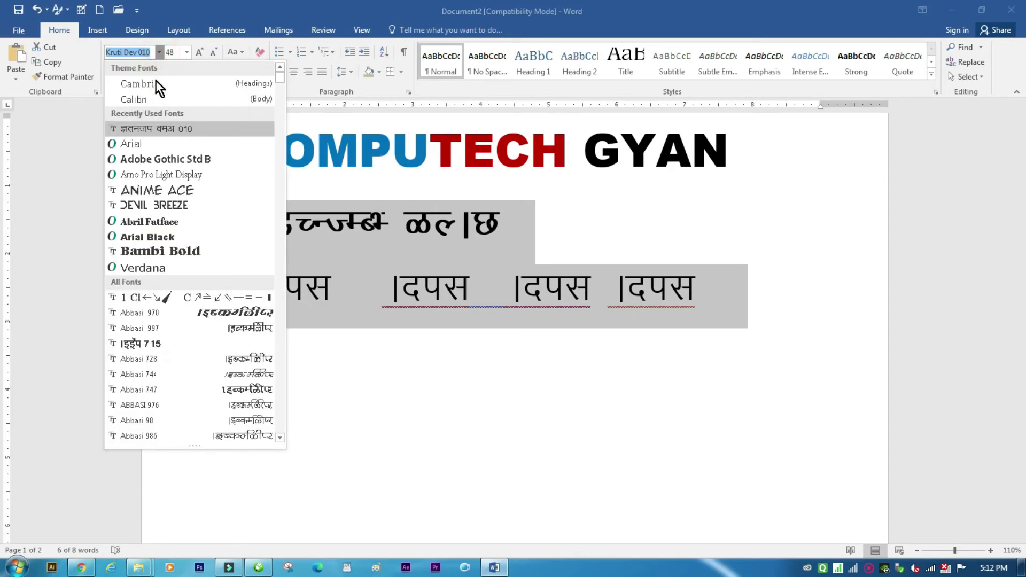
{"action": "left_click", "coordinate": [152, 161]}
{"action": "left_click", "coordinate": [423, 403]}
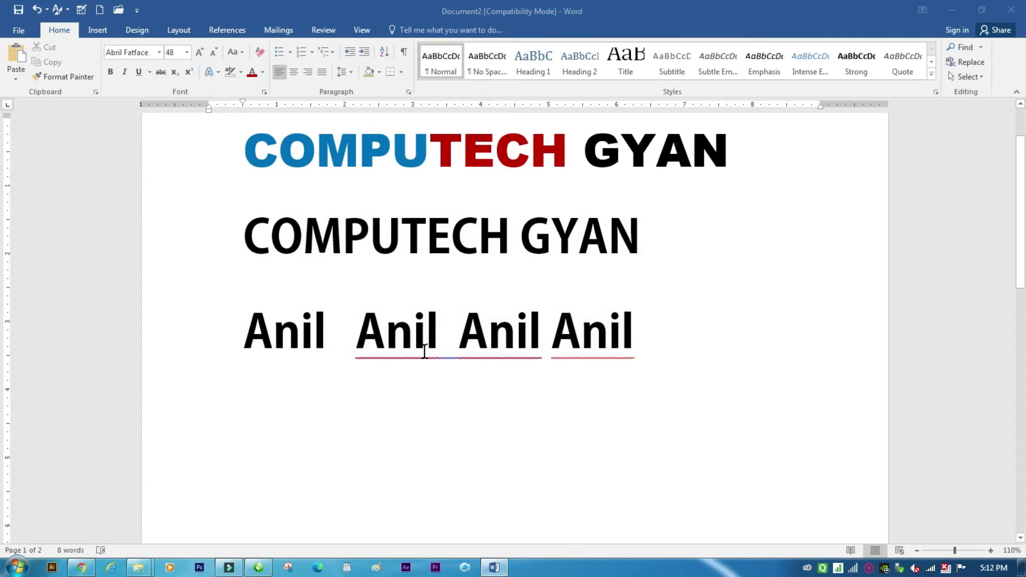
Undo both font changes and return to the empty line below the Anil row.
{"action": "key", "text": "ctrl+z"}
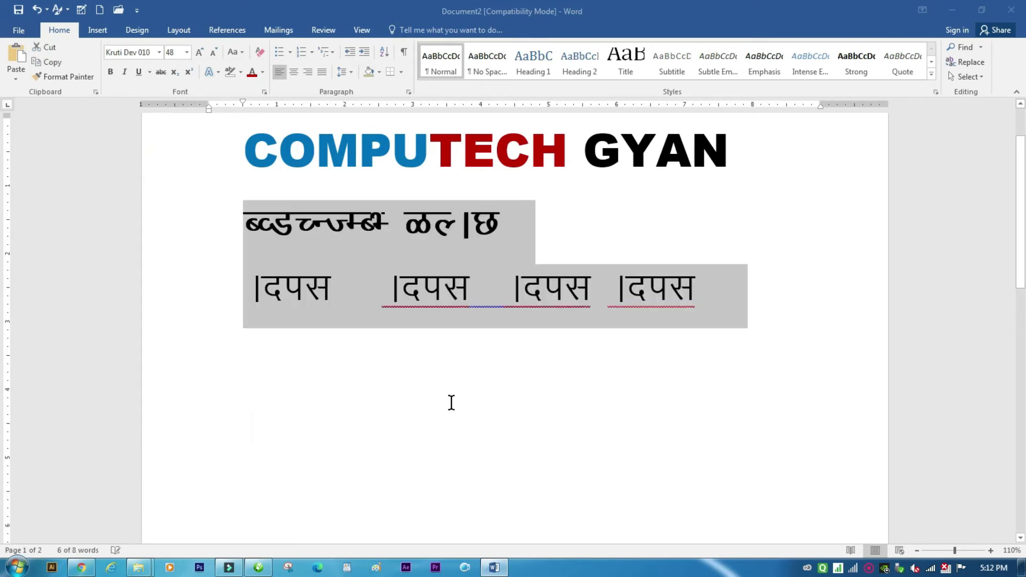
{"action": "key", "text": "ctrl+z"}
{"action": "key", "text": "ctrl+z"}
{"action": "left_click", "coordinate": [435, 403]}
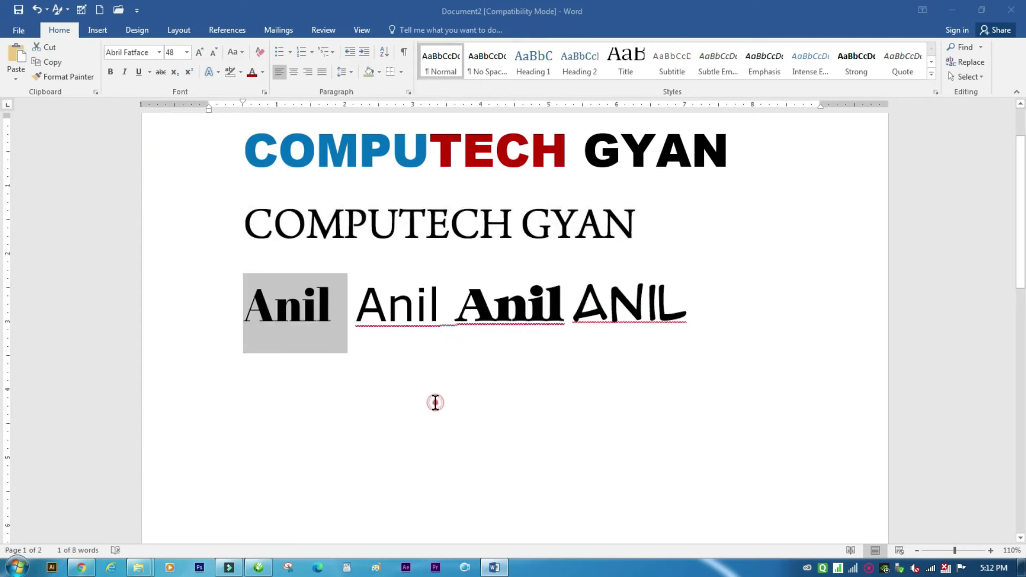
{"action": "left_click", "coordinate": [411, 353]}
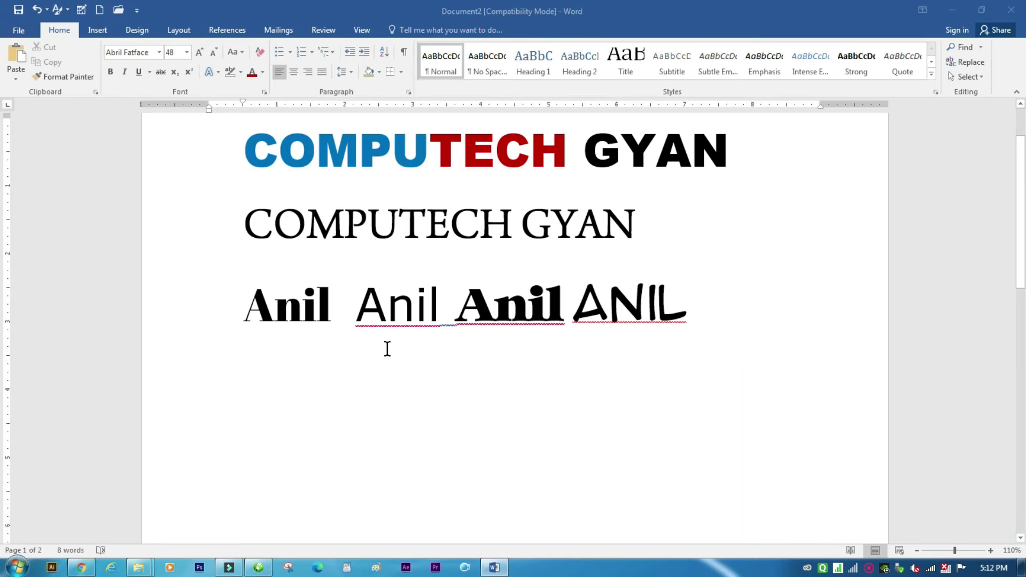
{"action": "left_click", "coordinate": [159, 52]}
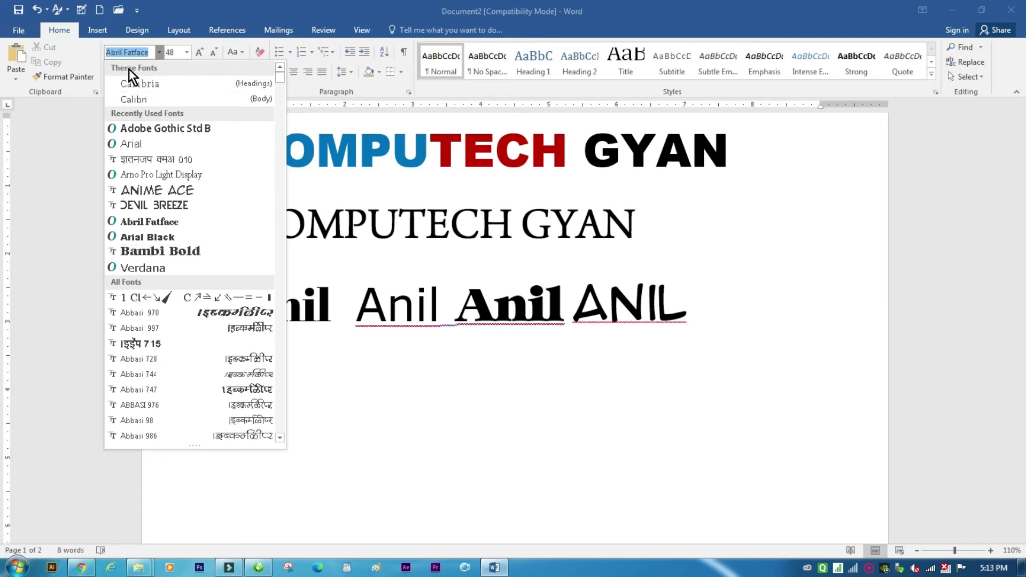
Type 'vfuy' in Kruti Dev 010 to produce अनिल and enlarge it to 90 pt.
{"action": "type", "text": "Kruti Dev 010"}
{"action": "key", "text": "Return"}
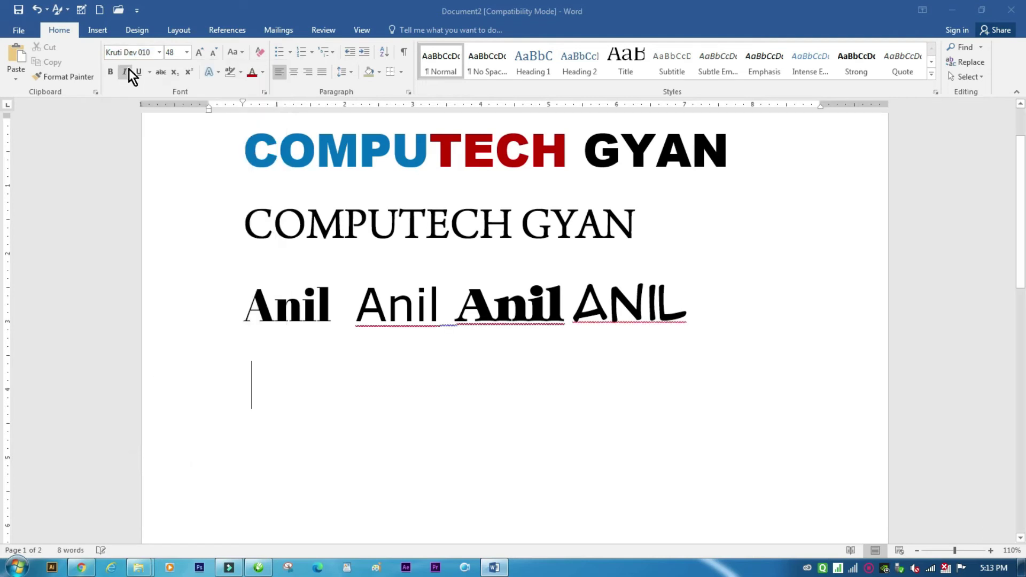
{"action": "type", "text": "v"}
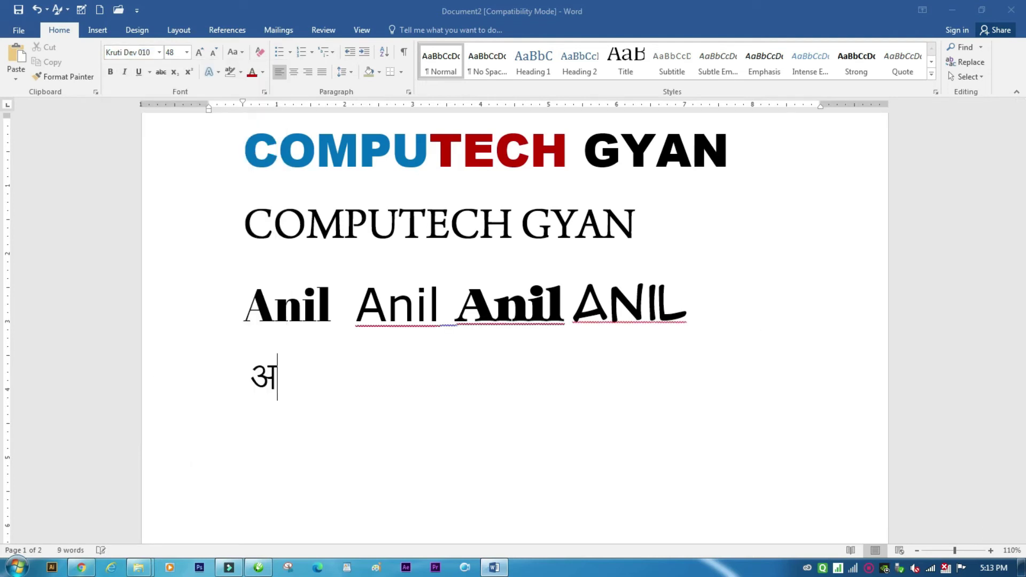
{"action": "type", "text": "f"}
{"action": "type", "text": "uy"}
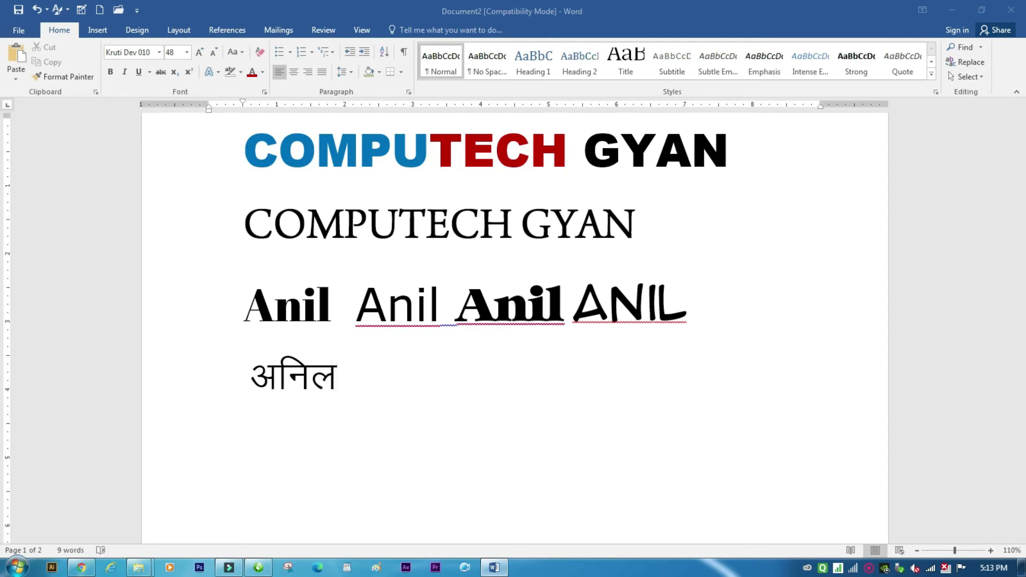
{"action": "left_click_drag", "start_coordinate": [249, 372], "coordinate": [346, 385]}
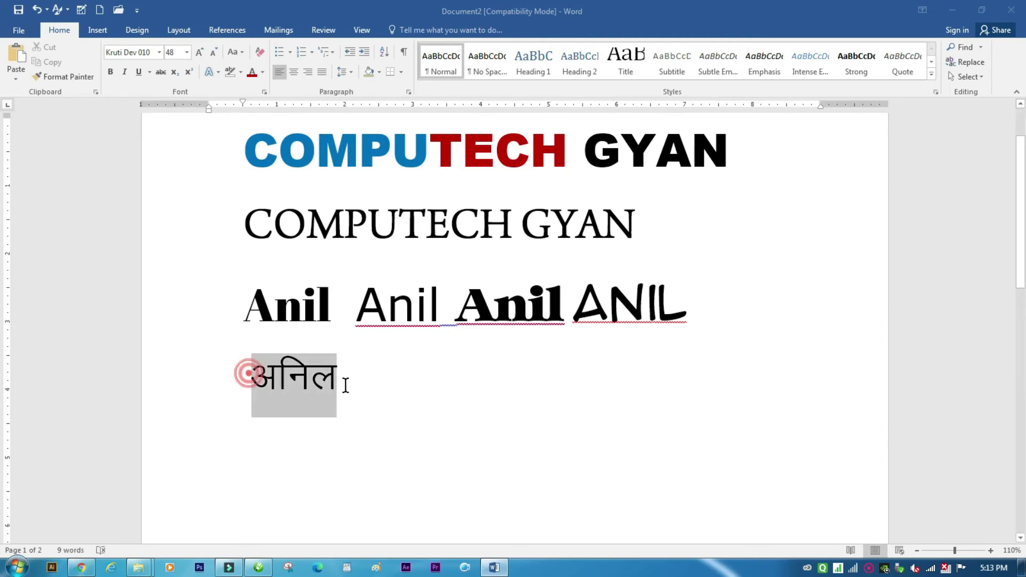
{"action": "key", "text": "ctrl+bracketright"}
{"action": "key", "text": "ctrl+bracketright"}
{"action": "key", "text": "ctrl+bracketright"}
{"action": "key", "text": "ctrl+bracketright"}
{"action": "key", "text": "ctrl+bracketright"}
{"action": "key", "text": "ctrl+bracketright"}
{"action": "key", "text": "ctrl+bracketright"}
{"action": "key", "text": "ctrl+bracketright"}
{"action": "key", "text": "ctrl+bracketright"}
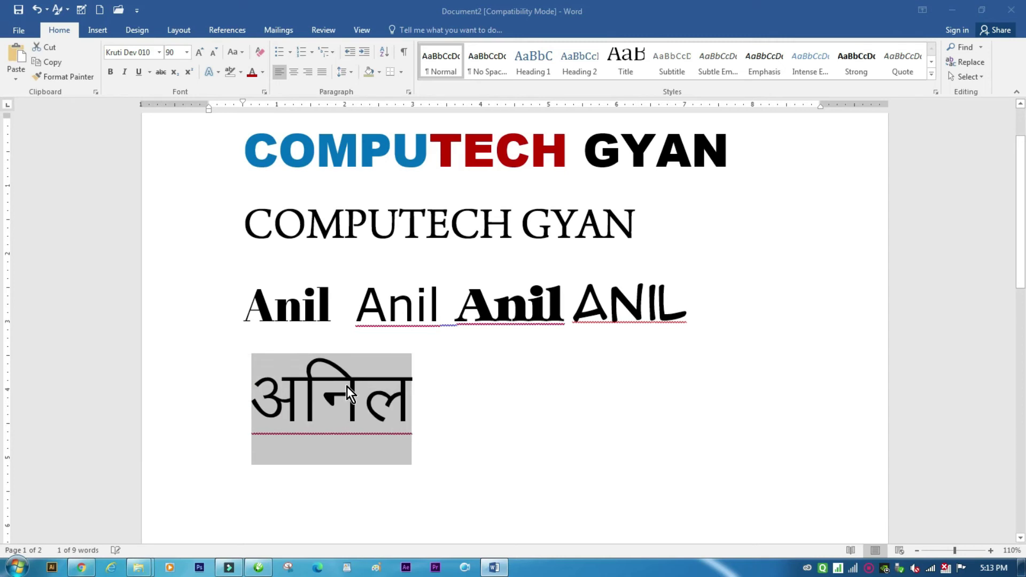
{"action": "left_click", "coordinate": [452, 405]}
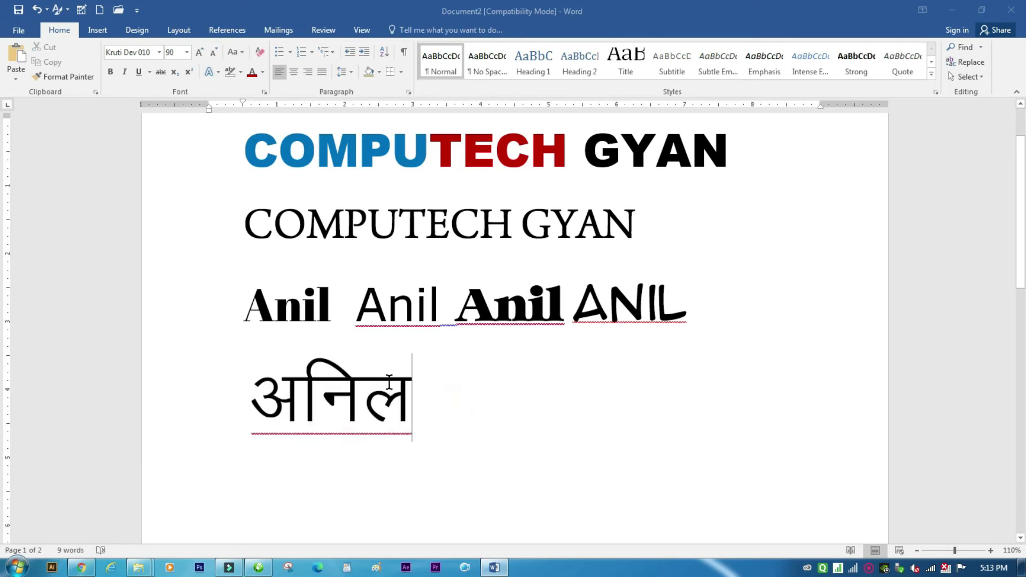
Make अनिल bold and undo an accidental case change to its first letter.
{"action": "mouse_move", "coordinate": [389, 382]}
{"action": "left_mouse_down"}
{"action": "mouse_move", "coordinate": [428, 407]}
{"action": "mouse_move", "coordinate": [283, 412]}
{"action": "left_mouse_up"}
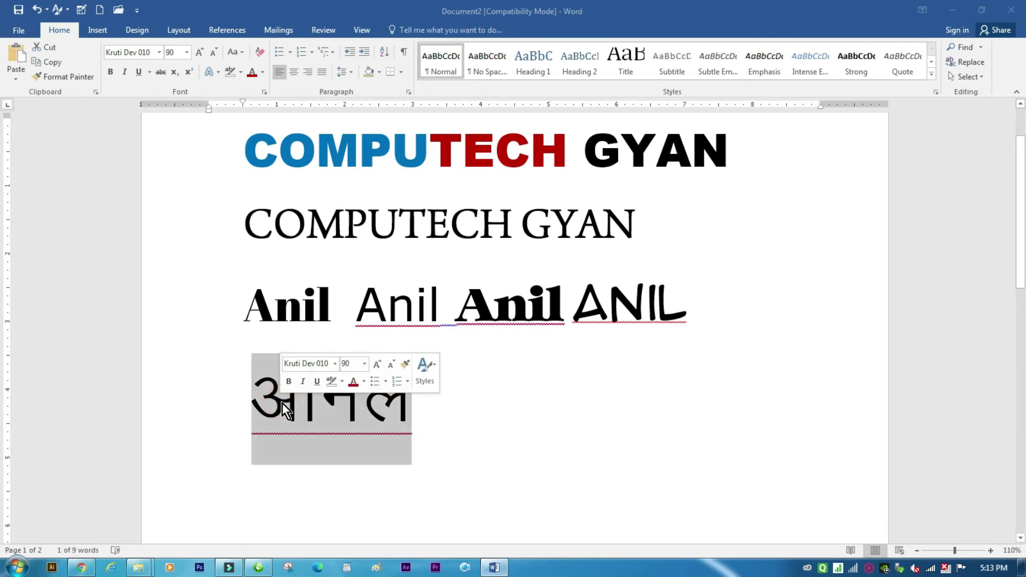
{"action": "key", "text": "ctrl+b"}
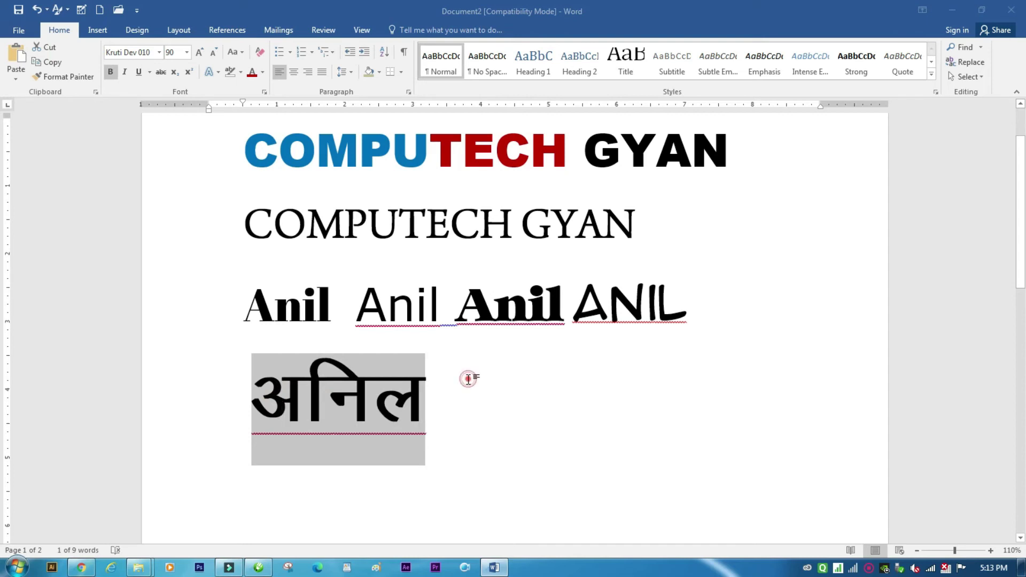
{"action": "left_click", "coordinate": [468, 379]}
{"action": "key", "text": "shift+F3"}
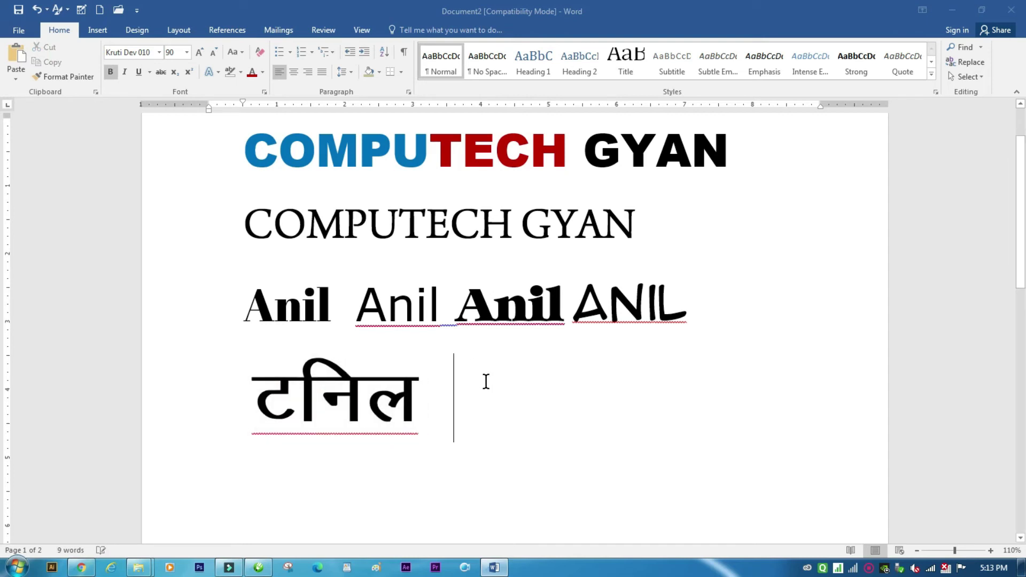
{"action": "key", "text": "ctrl+z"}
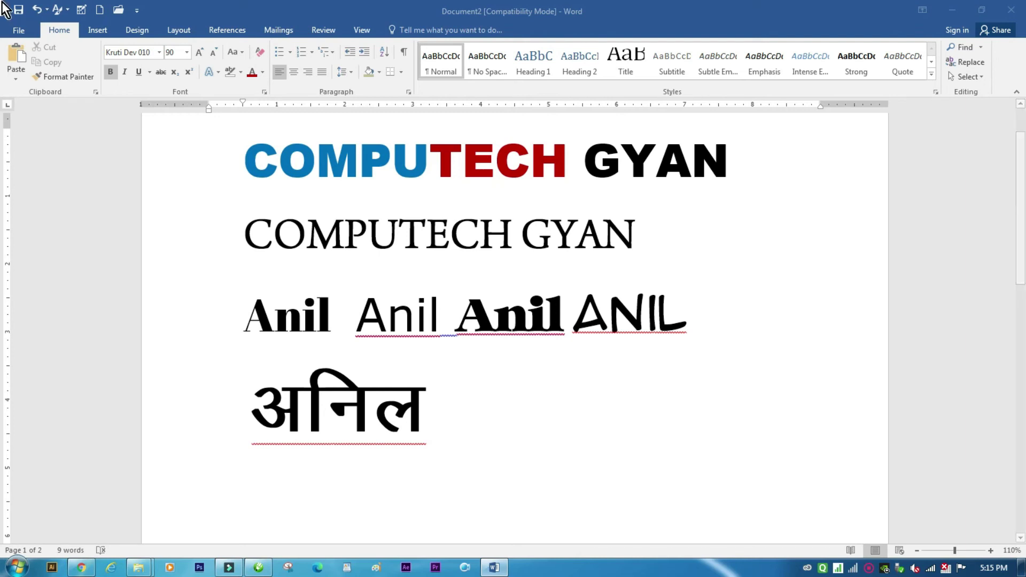
Resize the Hindi word अनिल to 10 pt, then to 72 pt.
{"action": "left_click", "coordinate": [161, 53]}
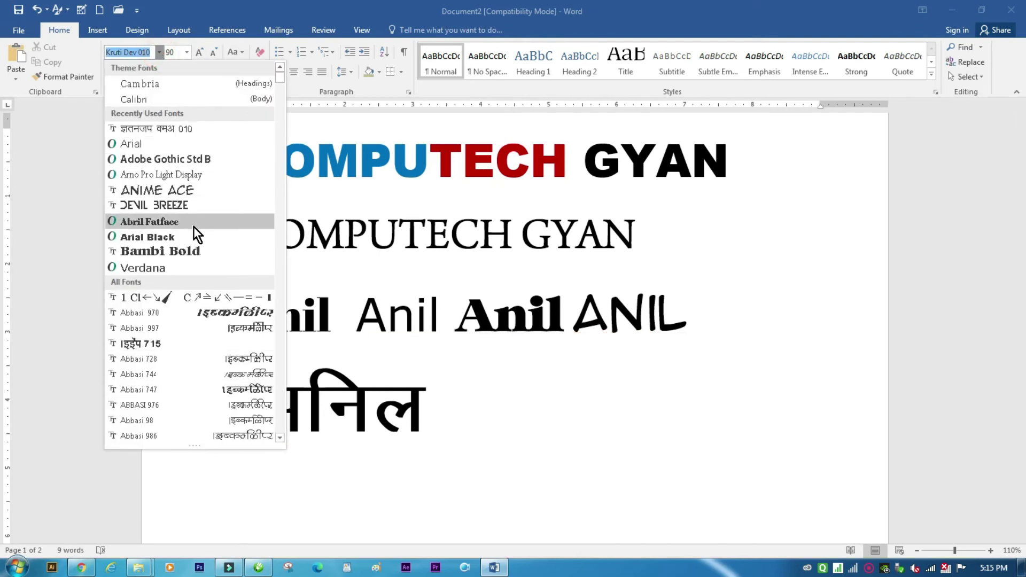
{"action": "left_click", "coordinate": [456, 374]}
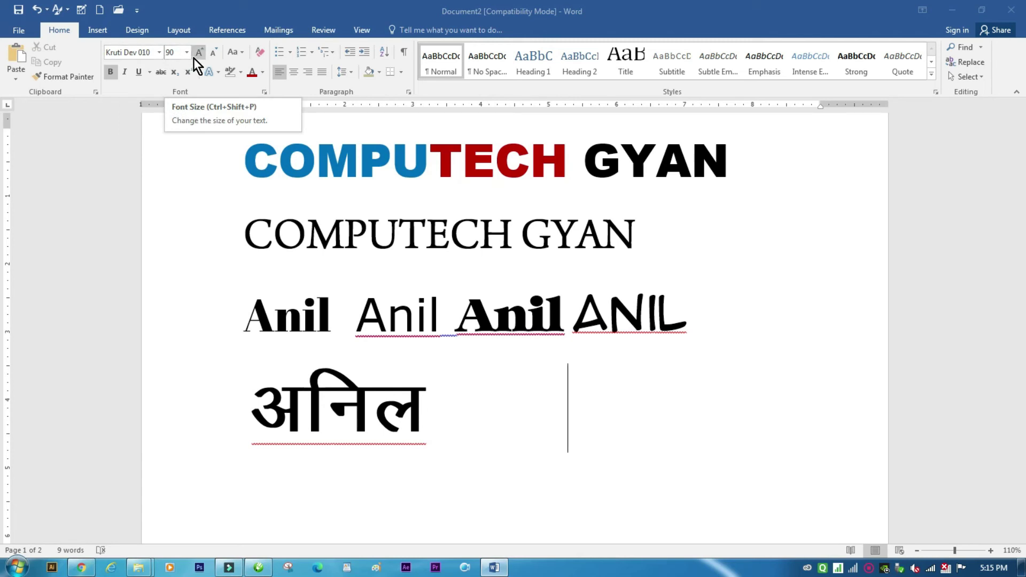
{"action": "left_click", "coordinate": [187, 52]}
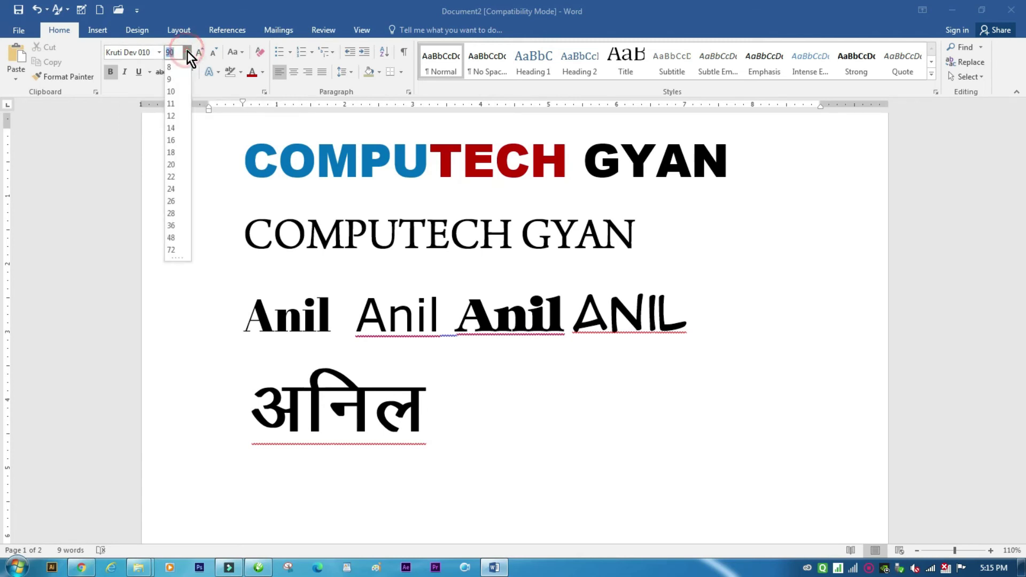
{"action": "left_click", "coordinate": [521, 375]}
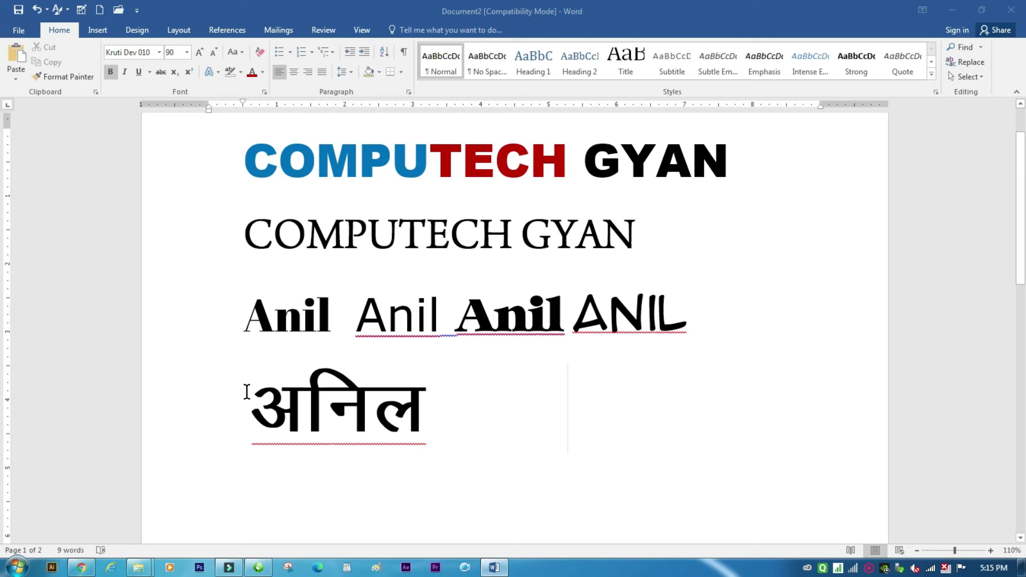
{"action": "left_click_drag", "start_coordinate": [246, 392], "coordinate": [418, 412]}
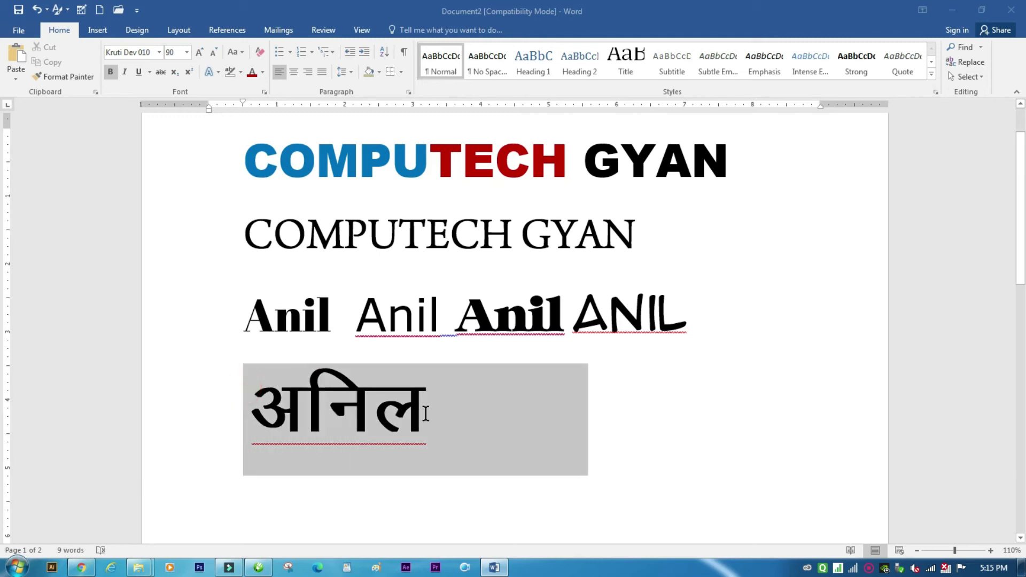
{"action": "left_click", "coordinate": [187, 50]}
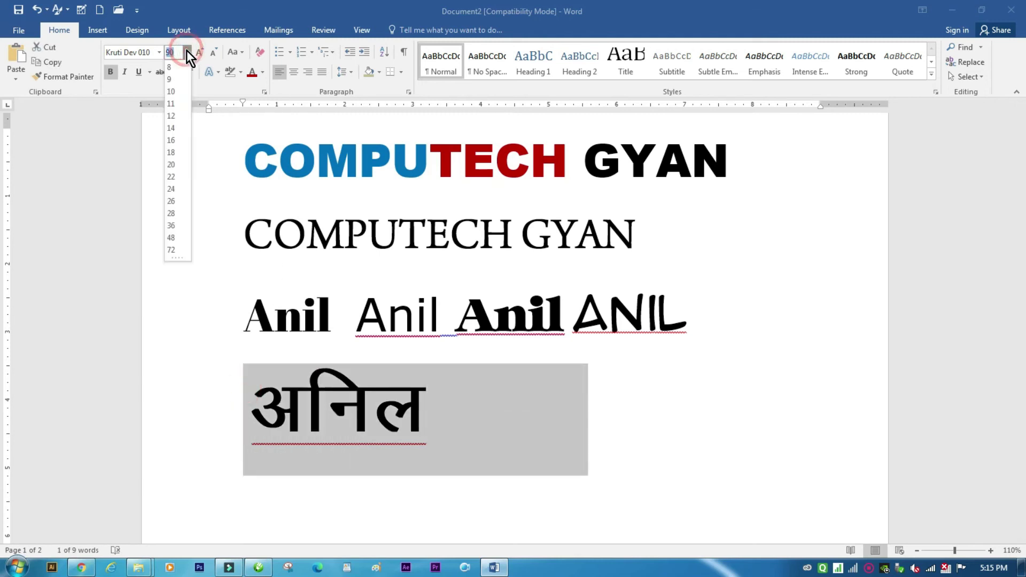
{"action": "left_click", "coordinate": [171, 94]}
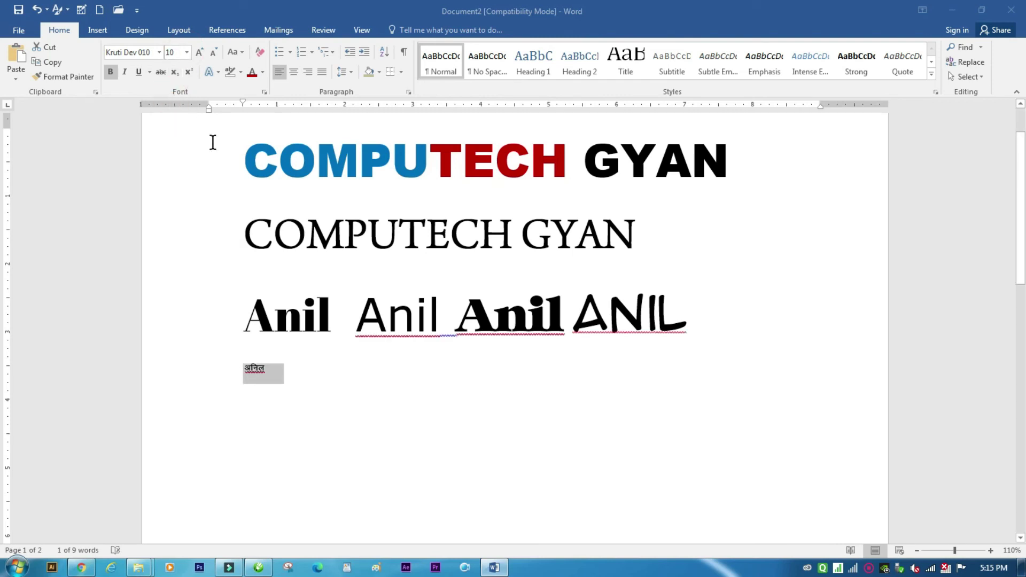
{"action": "left_click", "coordinate": [186, 51]}
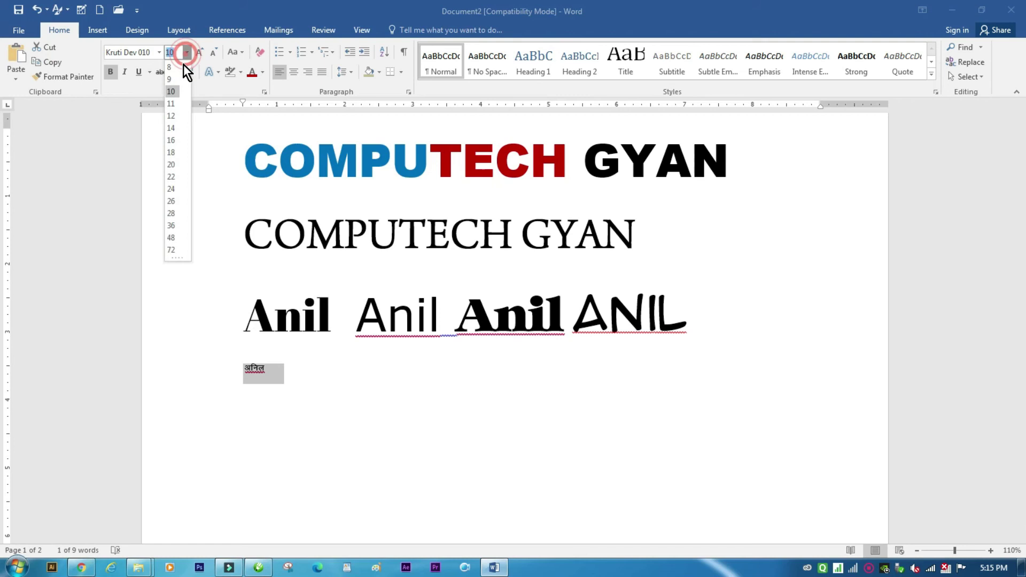
{"action": "left_click", "coordinate": [171, 249]}
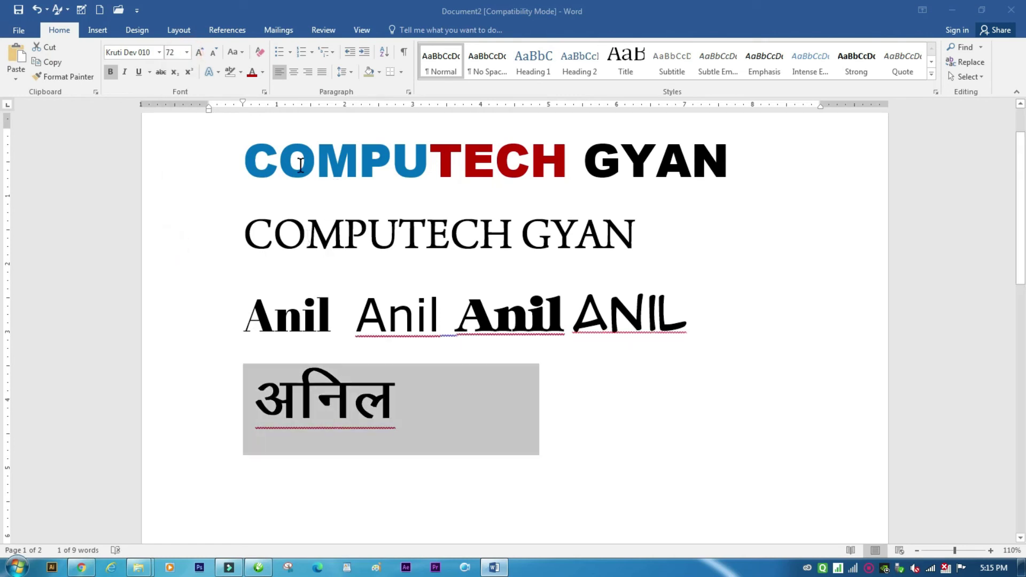
{"action": "left_click", "coordinate": [245, 155]}
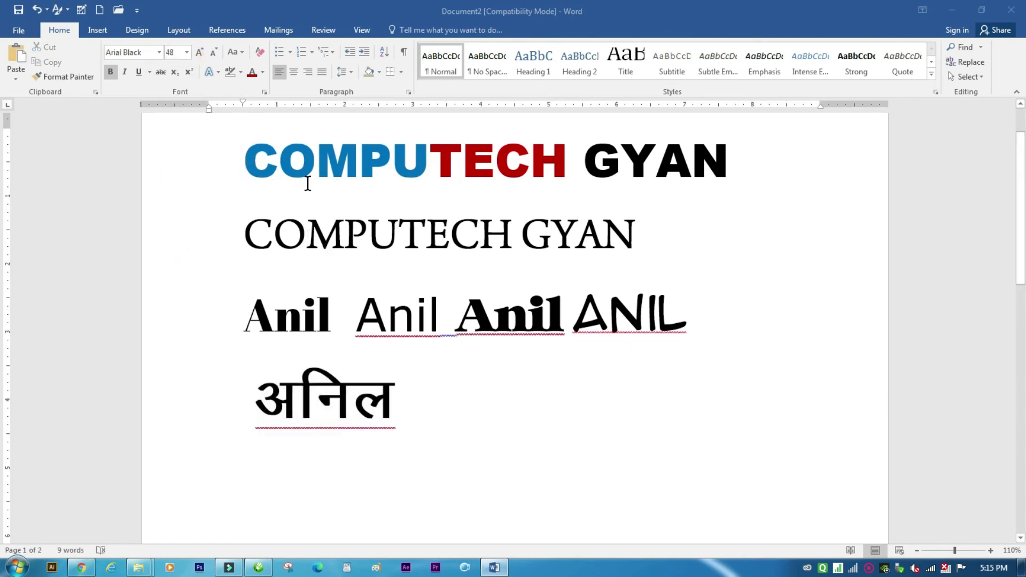
Shrink the COMPUTECH GYAN heading to 9 pt, then restore it to 72 pt.
{"action": "left_click_drag", "start_coordinate": [244, 159], "coordinate": [749, 160]}
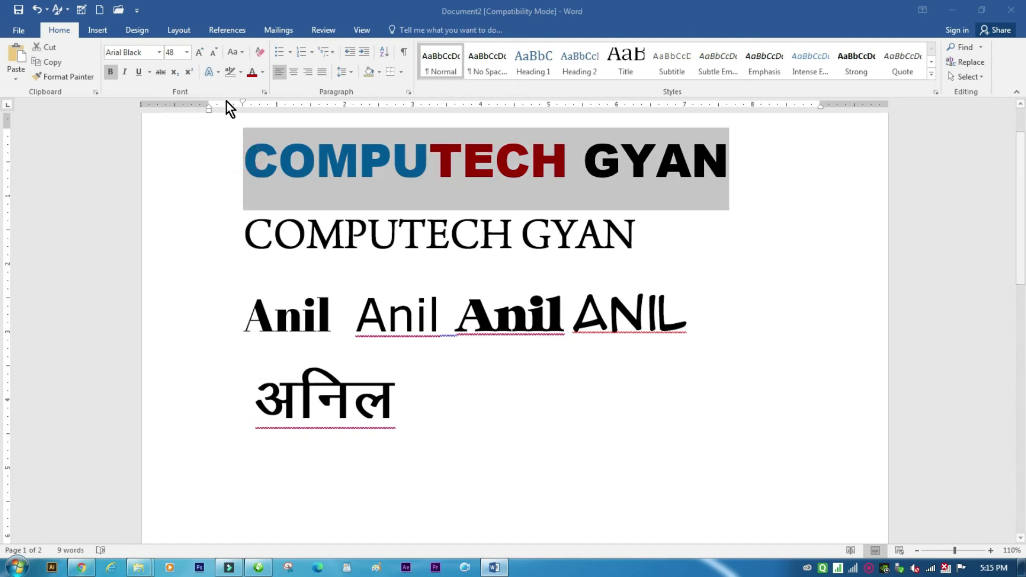
{"action": "left_click", "coordinate": [186, 55]}
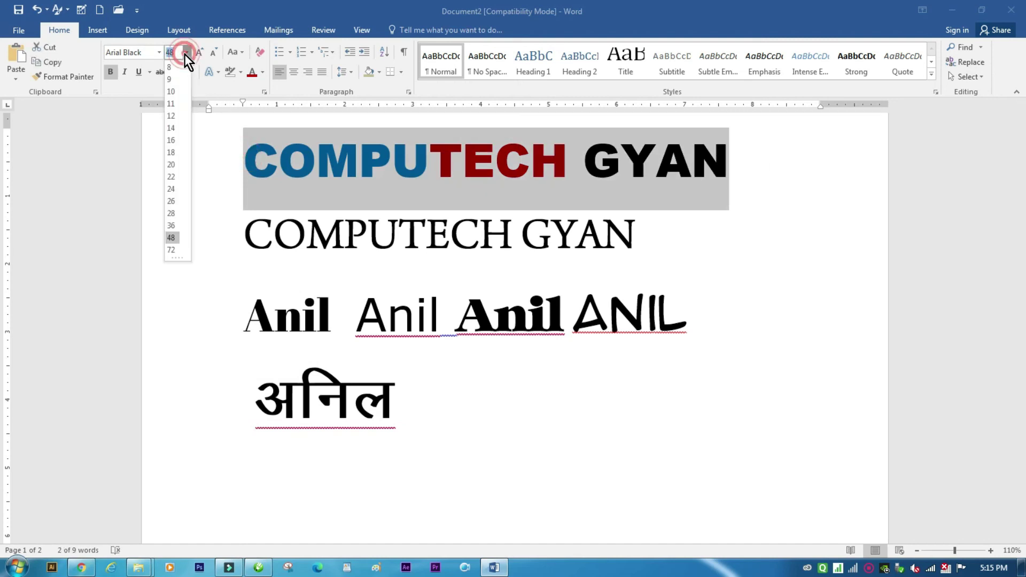
{"action": "left_click", "coordinate": [174, 81]}
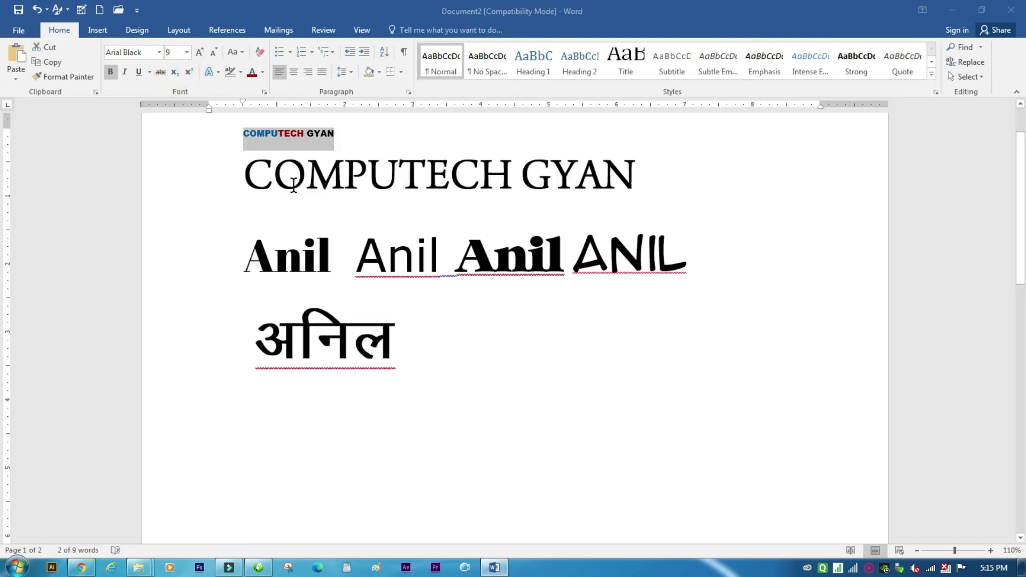
{"action": "left_click", "coordinate": [187, 52]}
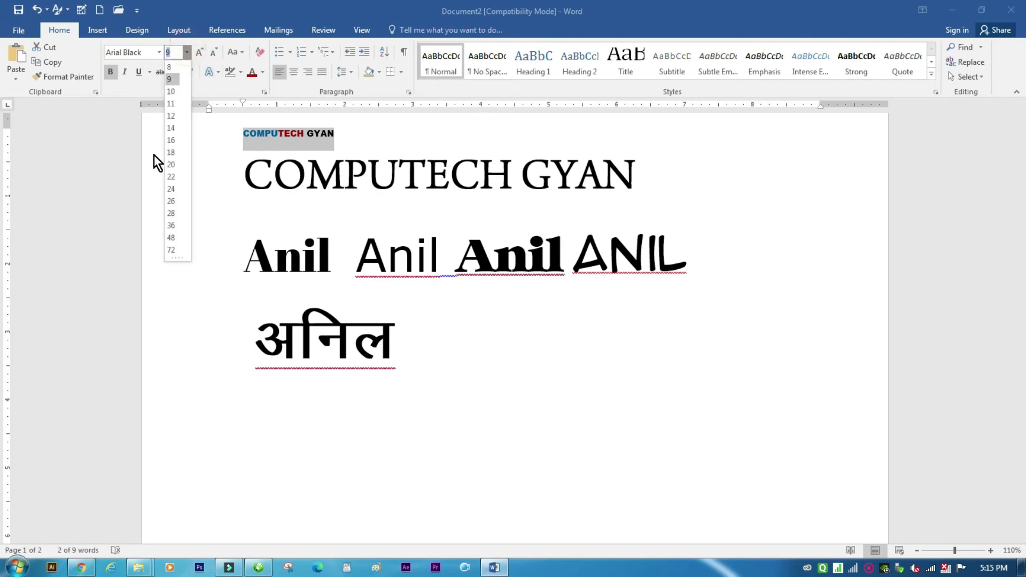
{"action": "left_click", "coordinate": [171, 249]}
{"action": "left_click", "coordinate": [601, 403]}
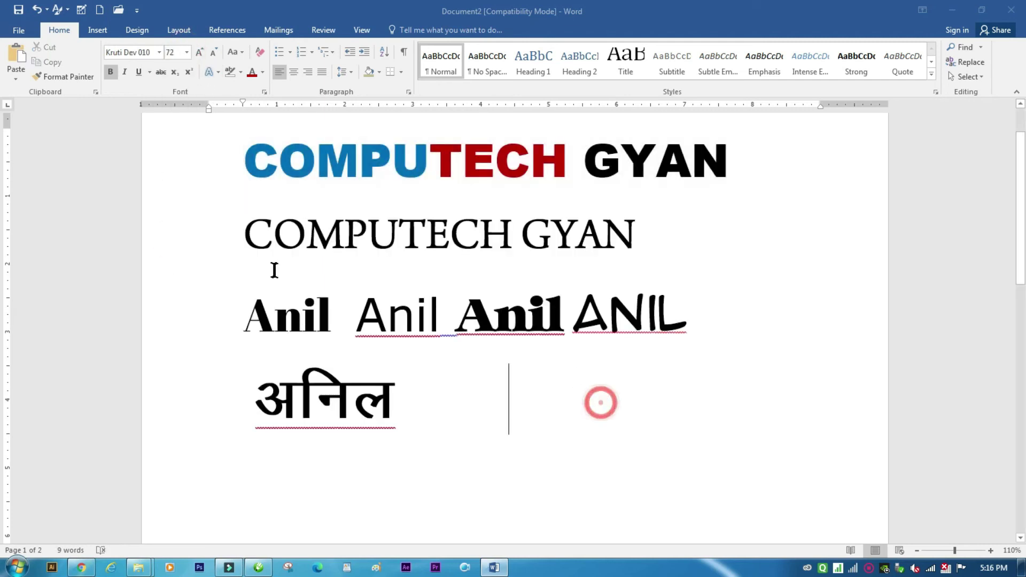
Set the serif copy, Anil row and अनिल to 9 pt, then 48 pt.
{"action": "left_click_drag", "start_coordinate": [268, 247], "coordinate": [550, 416]}
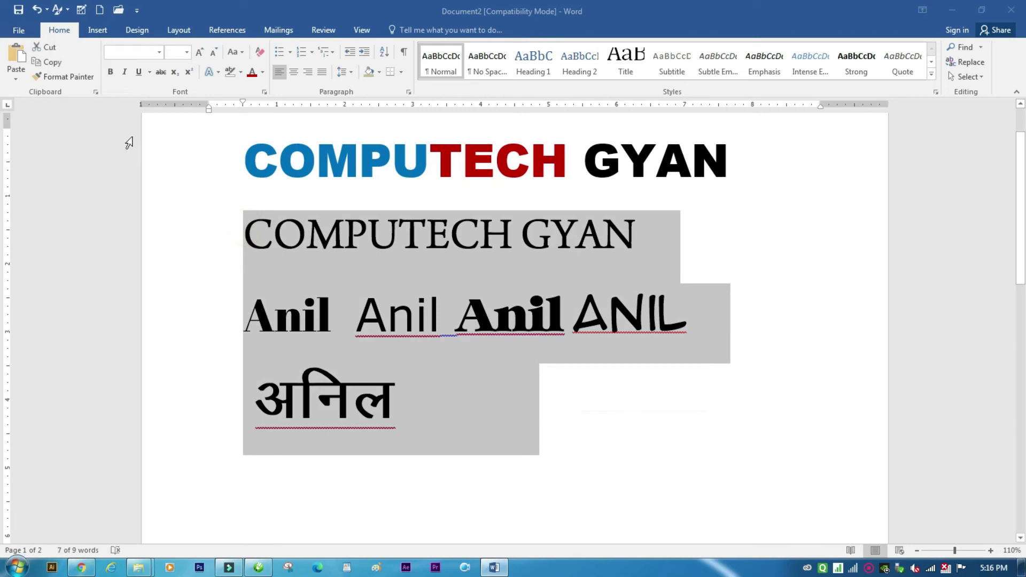
{"action": "left_click", "coordinate": [186, 52]}
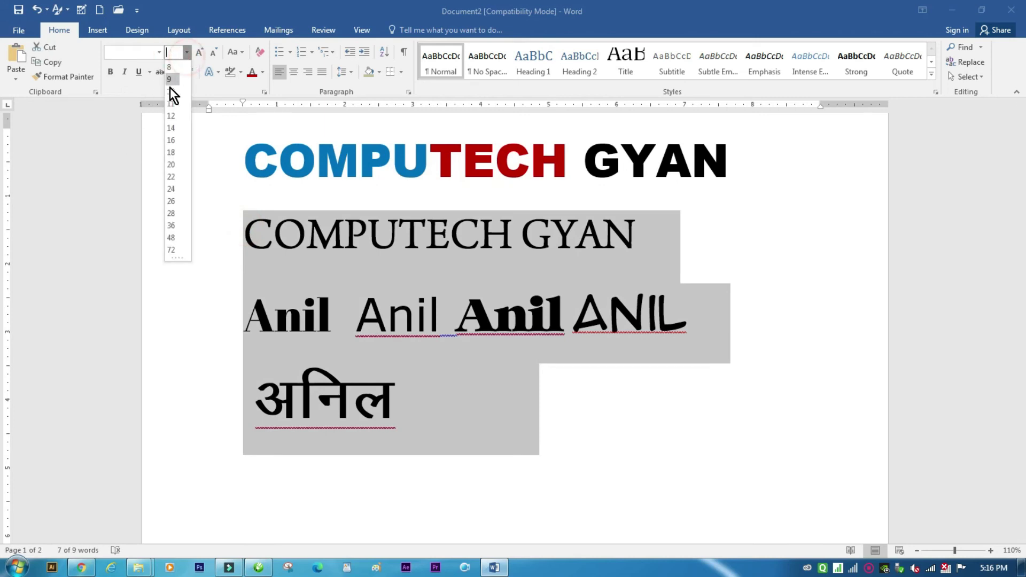
{"action": "left_click", "coordinate": [169, 80]}
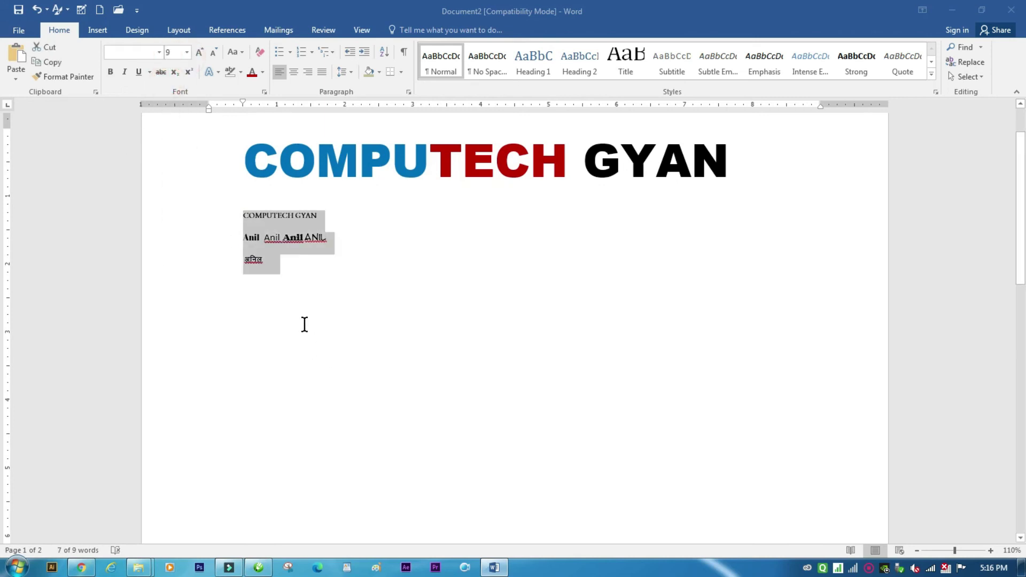
{"action": "left_click", "coordinate": [187, 53]}
{"action": "left_click", "coordinate": [172, 237]}
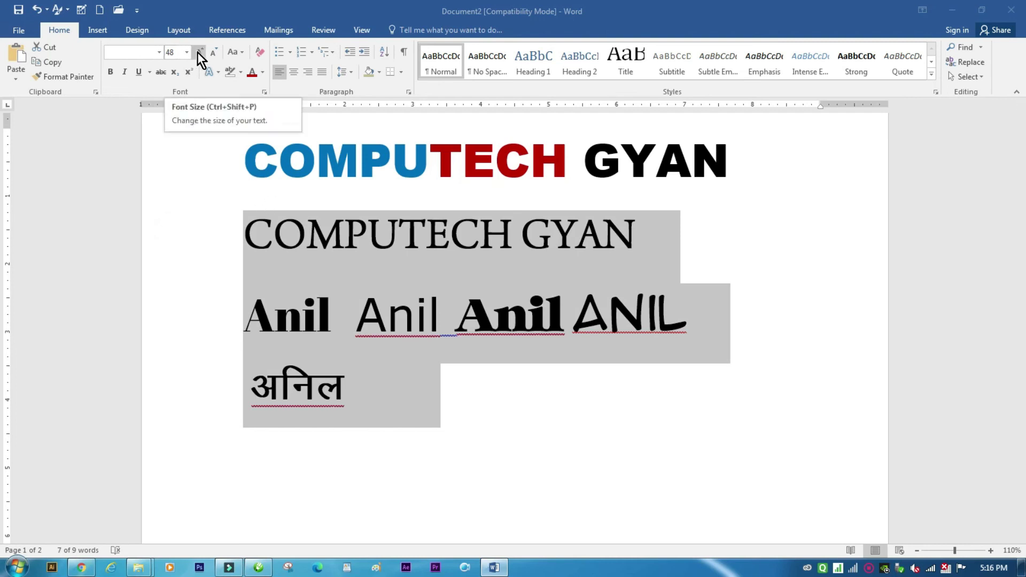
Grow the selected lines step by step past 90 pt with Grow Font.
{"action": "left_click", "coordinate": [199, 53]}
{"action": "left_click", "coordinate": [199, 53]}
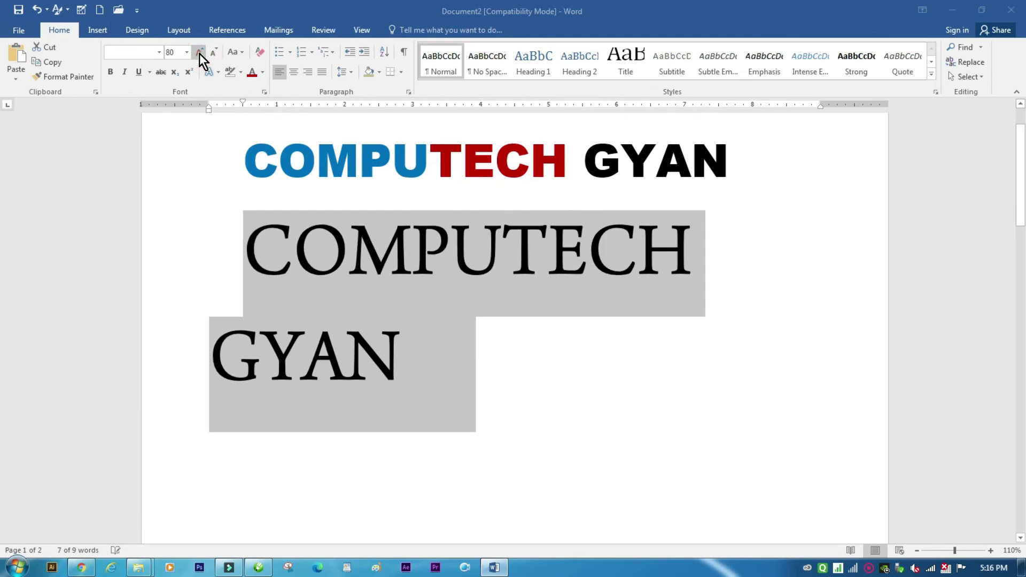
{"action": "left_click", "coordinate": [199, 52]}
{"action": "left_click", "coordinate": [199, 53]}
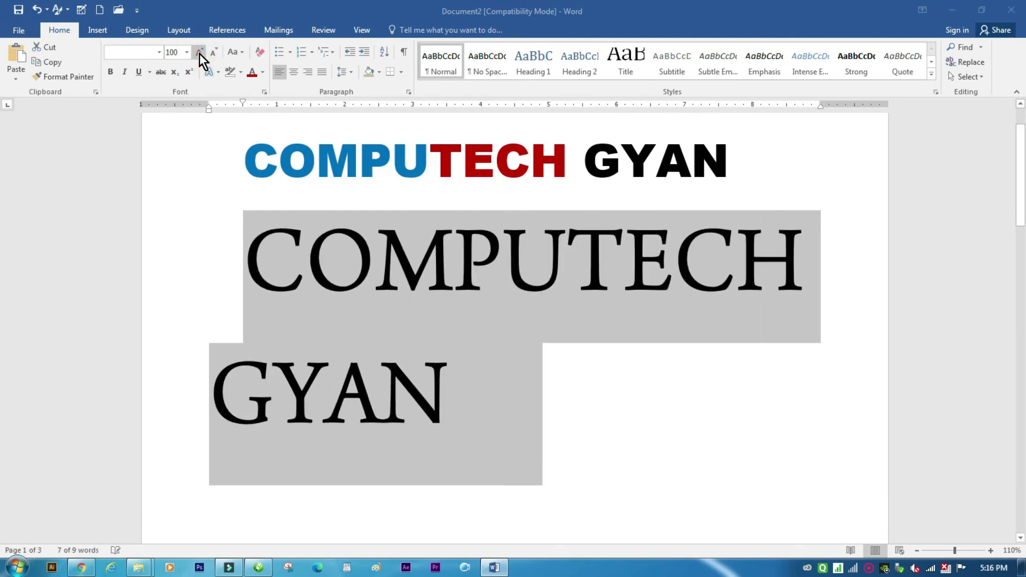
{"action": "left_click", "coordinate": [199, 52]}
{"action": "left_click", "coordinate": [199, 53]}
{"action": "left_click", "coordinate": [199, 52]}
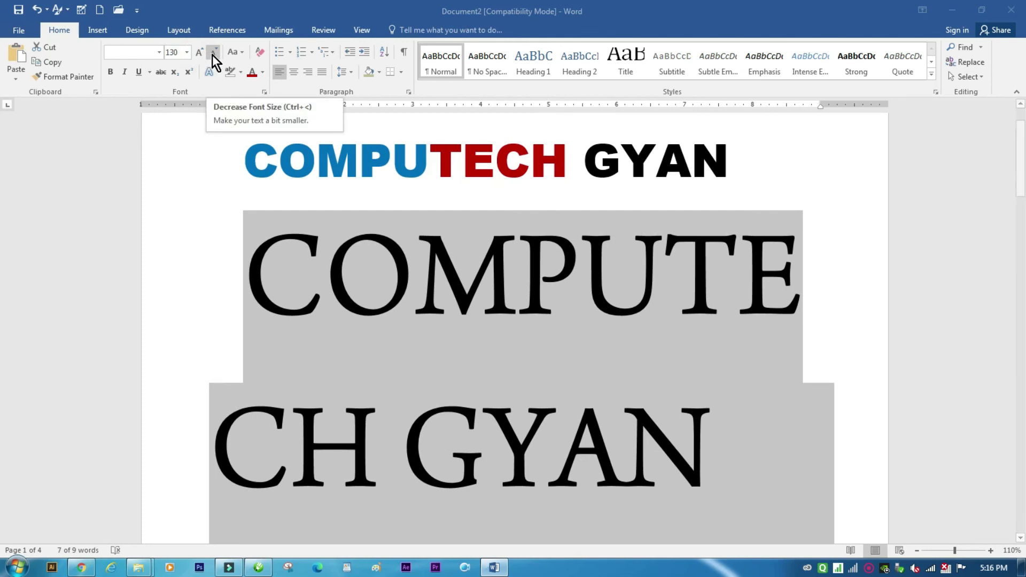
Shrink the selected lines step by step down to 18 pt.
{"action": "left_click", "coordinate": [213, 52]}
{"action": "left_click", "coordinate": [213, 52]}
{"action": "left_click", "coordinate": [213, 53]}
{"action": "left_click", "coordinate": [213, 52]}
{"action": "left_click", "coordinate": [212, 52]}
{"action": "left_click", "coordinate": [212, 53]}
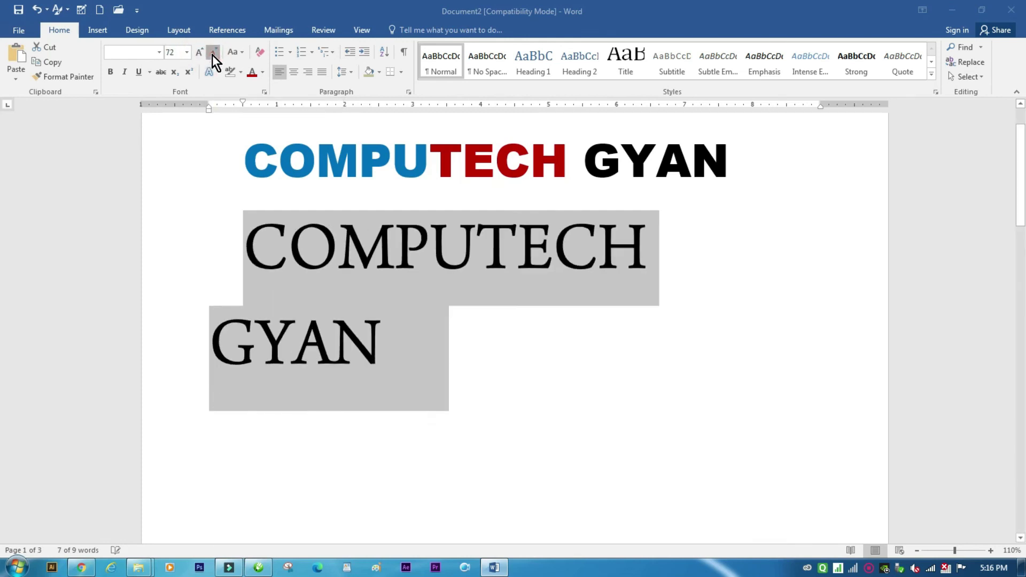
{"action": "left_click", "coordinate": [213, 53]}
{"action": "left_click", "coordinate": [213, 52]}
{"action": "left_click", "coordinate": [213, 52]}
{"action": "left_click", "coordinate": [213, 53]}
{"action": "left_click", "coordinate": [213, 54]}
{"action": "left_click", "coordinate": [212, 54]}
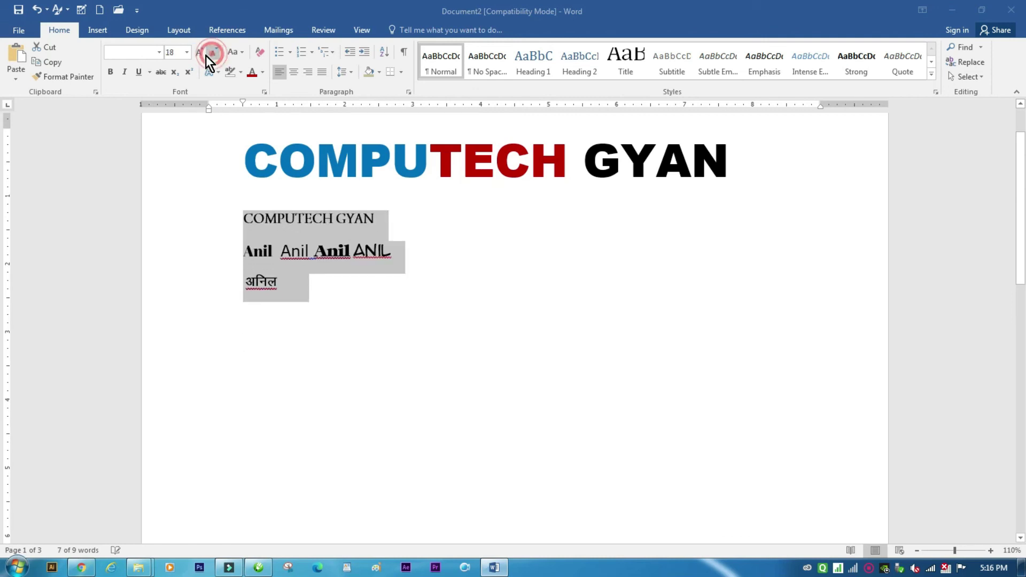
Grow the selected lines back up to 90 pt.
{"action": "left_click", "coordinate": [198, 55]}
{"action": "left_click", "coordinate": [197, 55]}
{"action": "left_click", "coordinate": [197, 55]}
{"action": "left_click", "coordinate": [197, 55]}
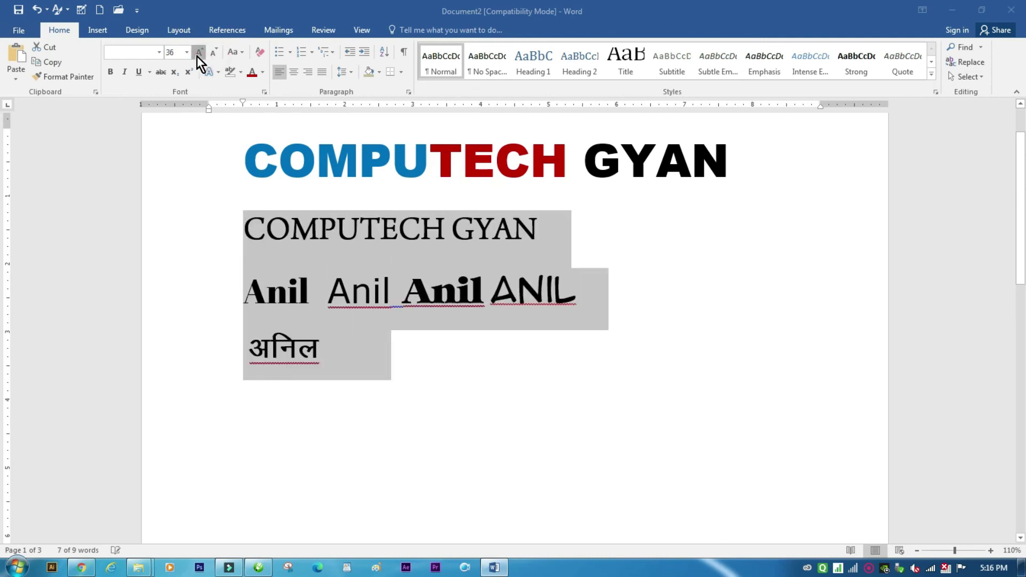
{"action": "left_click", "coordinate": [198, 56]}
{"action": "left_click", "coordinate": [197, 55]}
{"action": "left_click", "coordinate": [197, 55]}
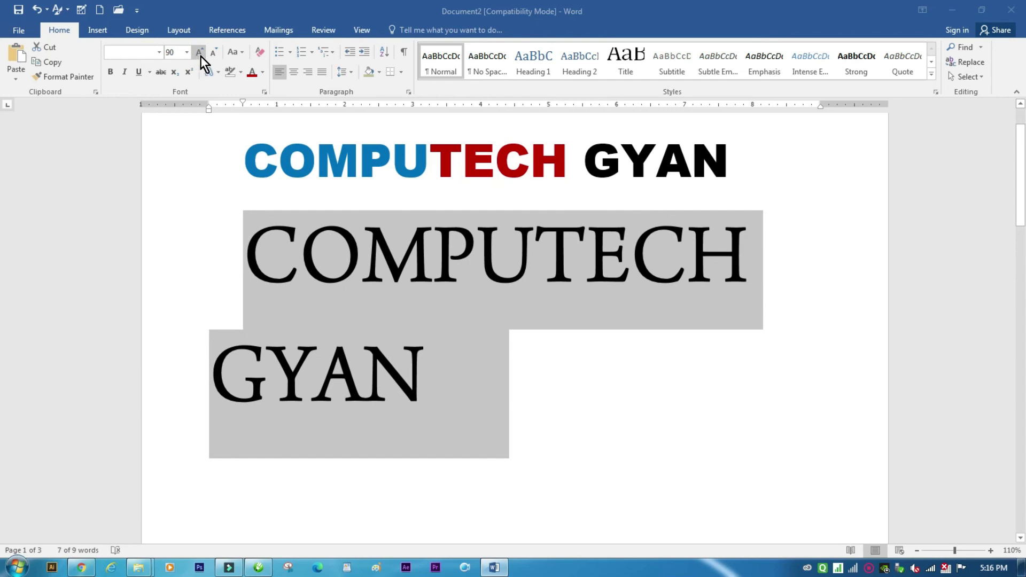